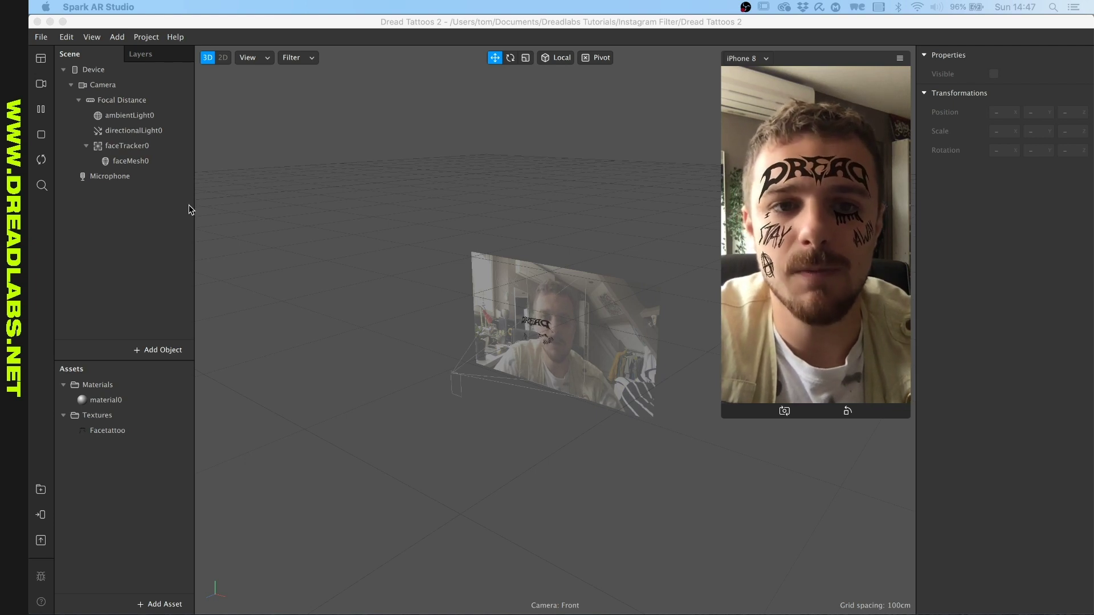
Step: Export Dread Tattoos 2 from Spark AR Studio and upload it to Spark AR Hub as a new effect
left_click(41, 37)
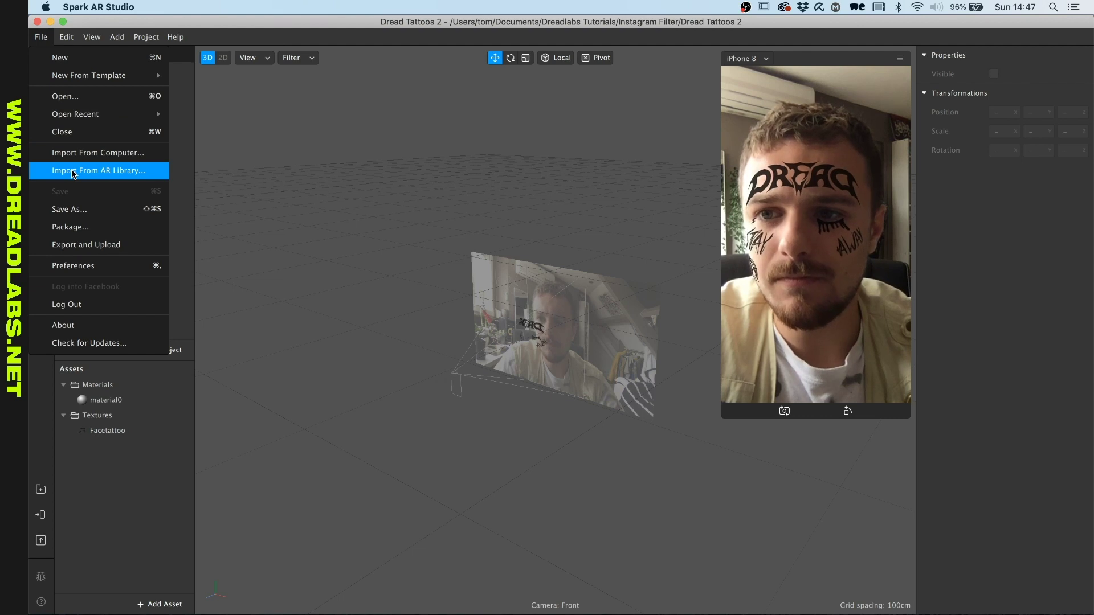
left_click(70, 246)
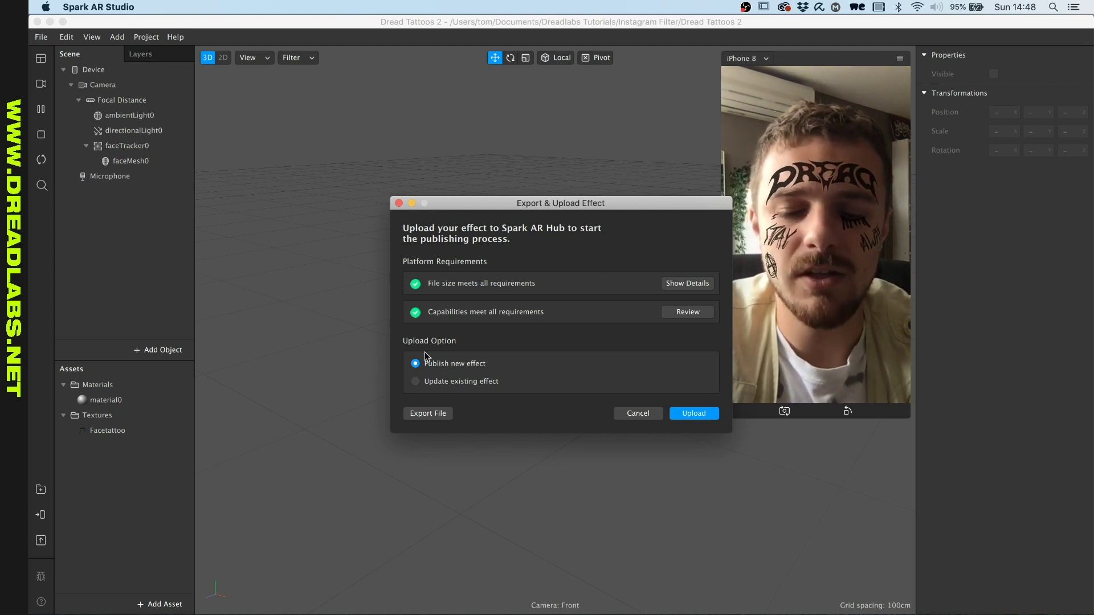
left_click(687, 414)
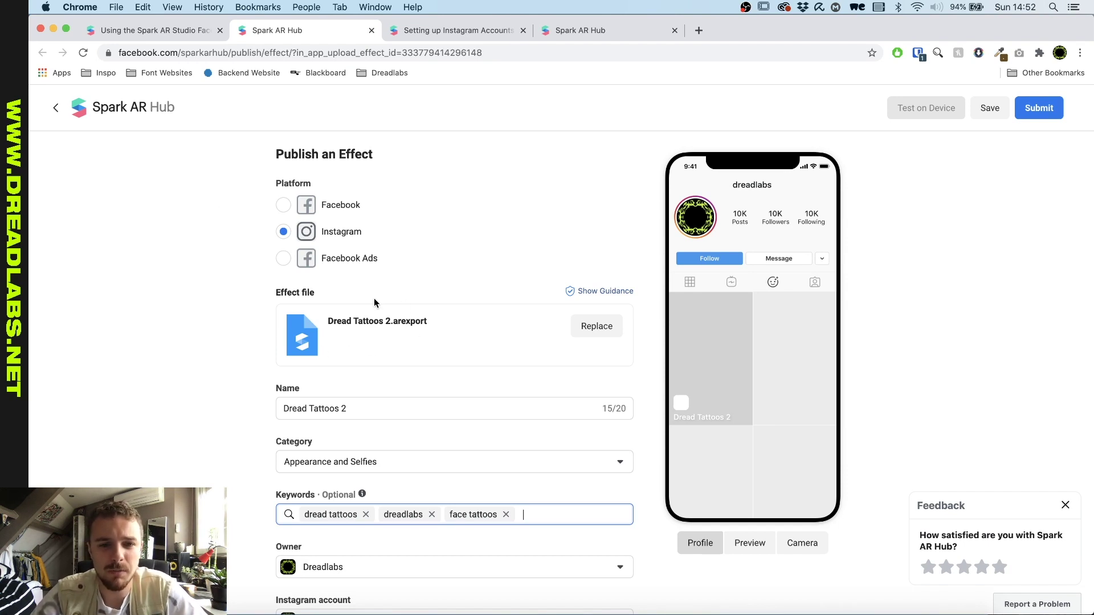
Step: Check the effect name and the Appearance and Selfies category, leaving both unchanged
left_click(371, 408)
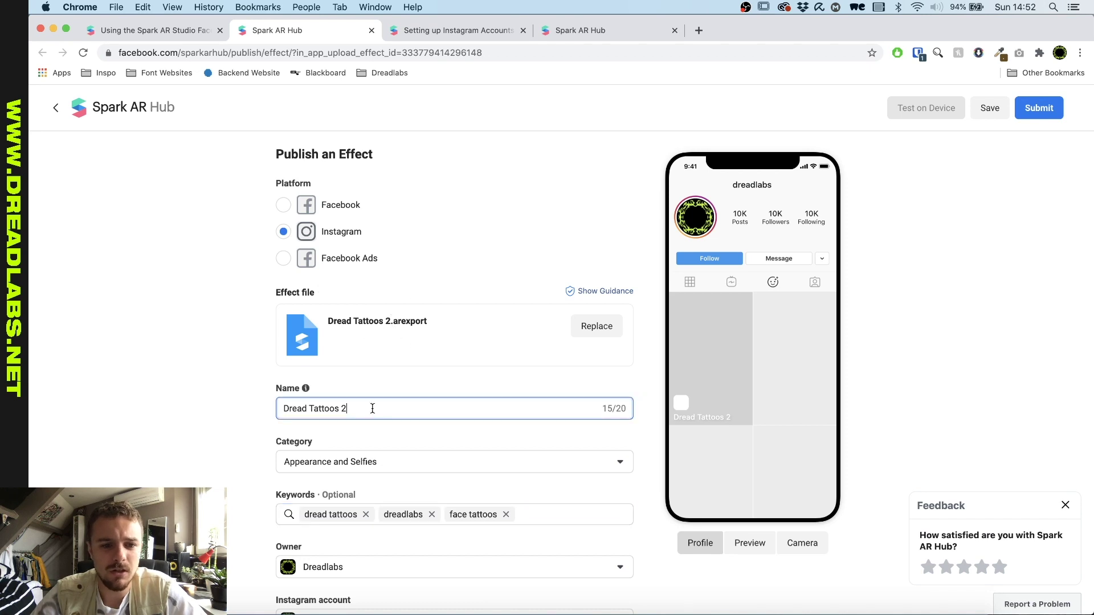
scroll(371, 405, "down", 1)
left_click(386, 427)
left_click(165, 416)
Step: Review the rest of the publish form, including the keywords, and save the draft
scroll(166, 416, "down", 4)
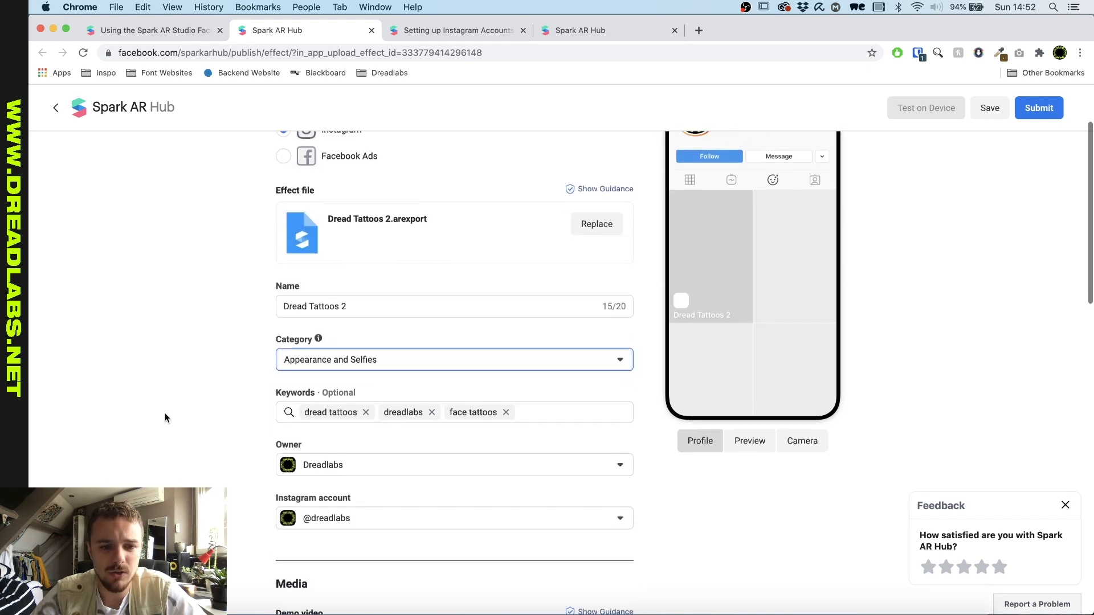
scroll(228, 420, "down", 2)
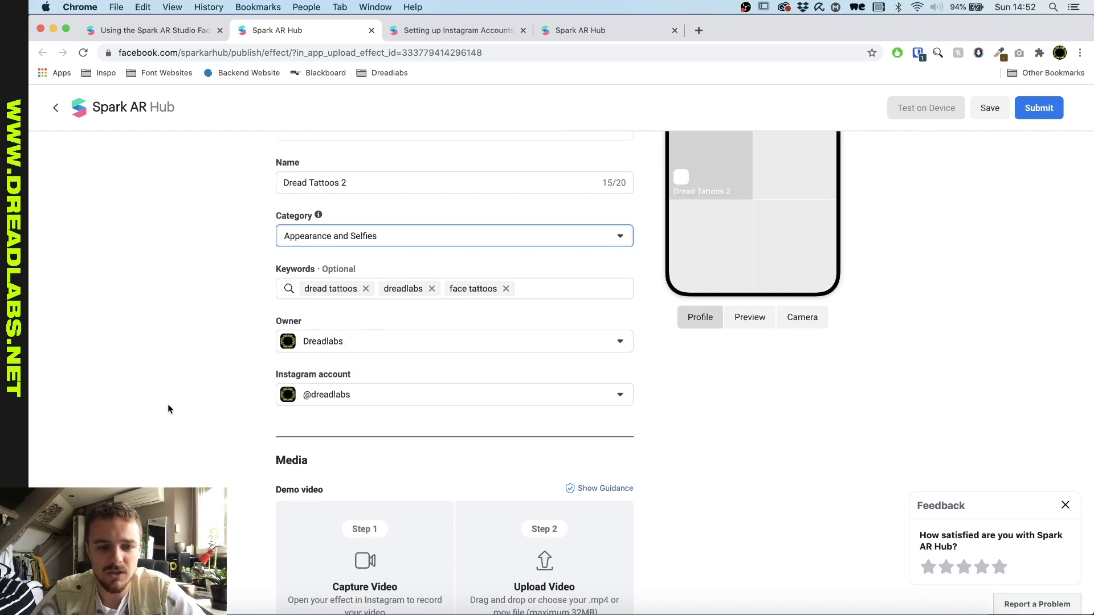
scroll(169, 408, "down", 2)
scroll(168, 409, "down", 3)
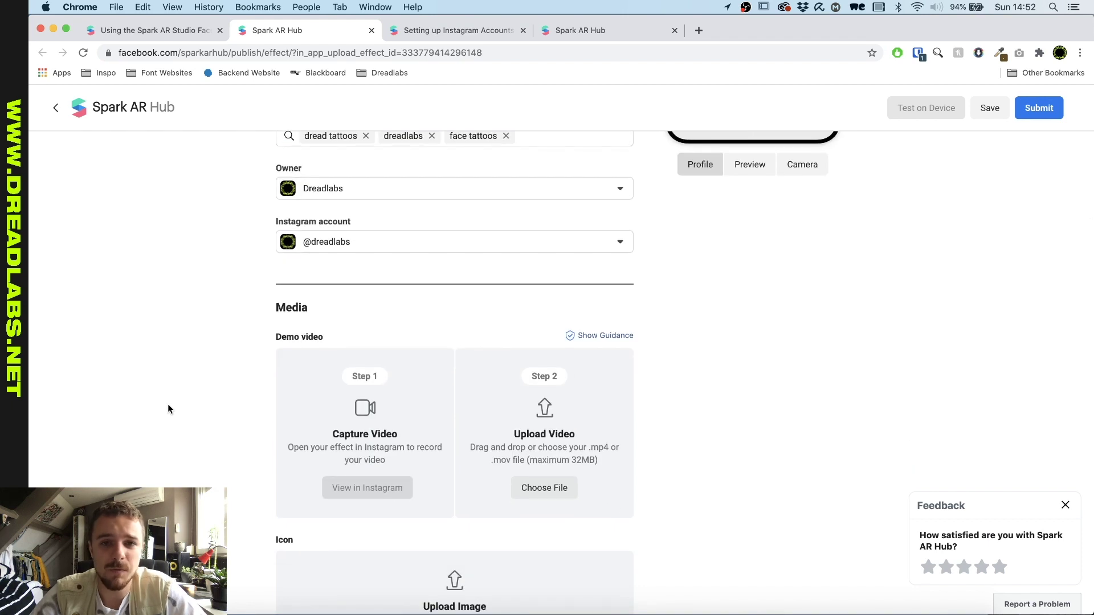
scroll(168, 409, "down", 2)
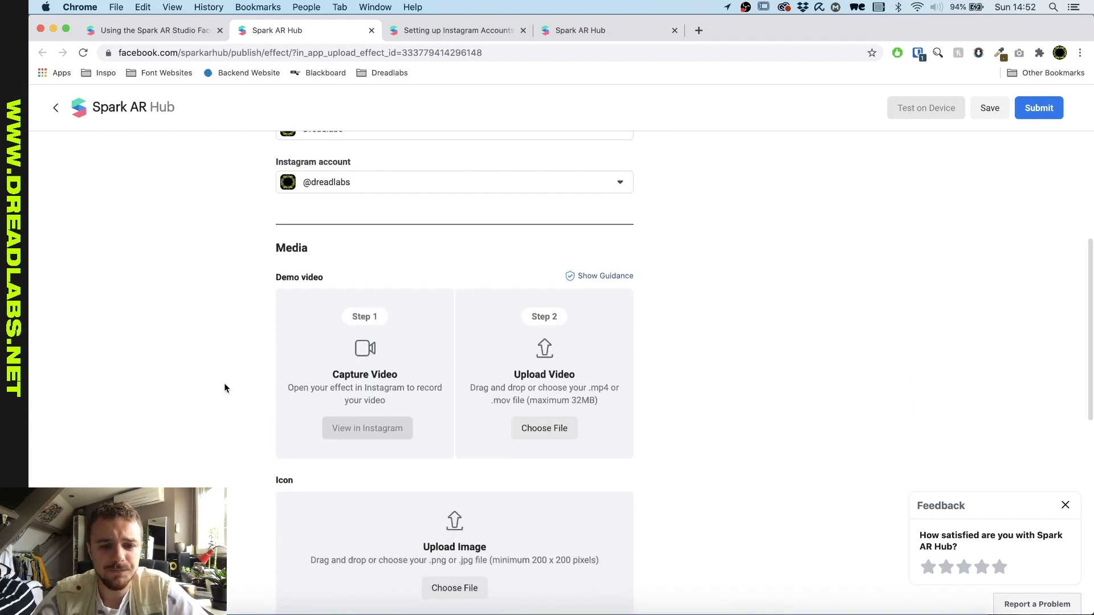
scroll(224, 386, "down", 6)
scroll(224, 388, "down", 3)
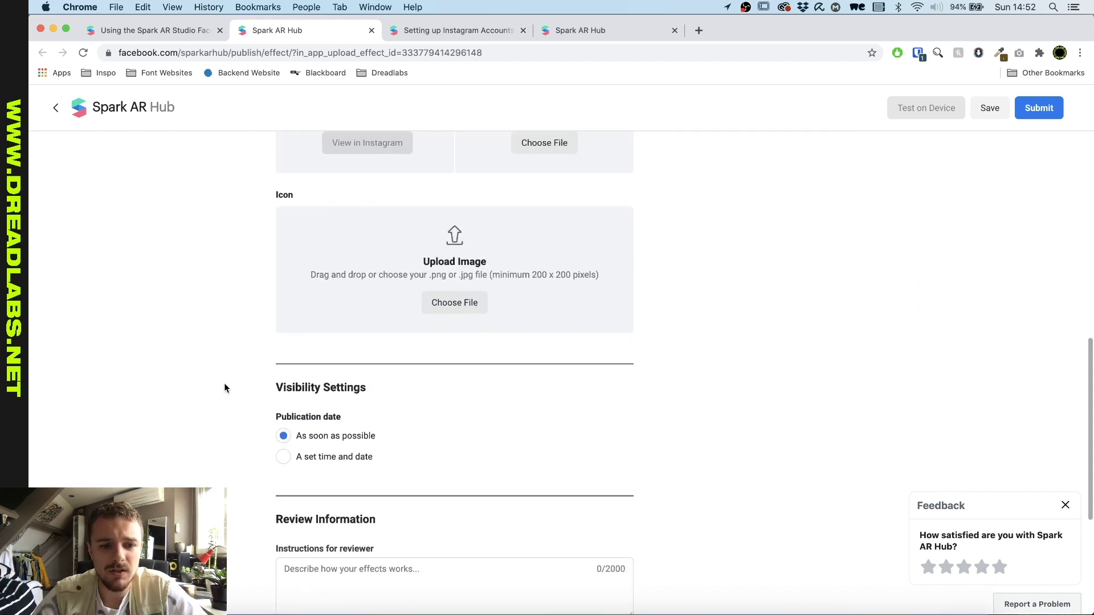
scroll(267, 479, "down", 4)
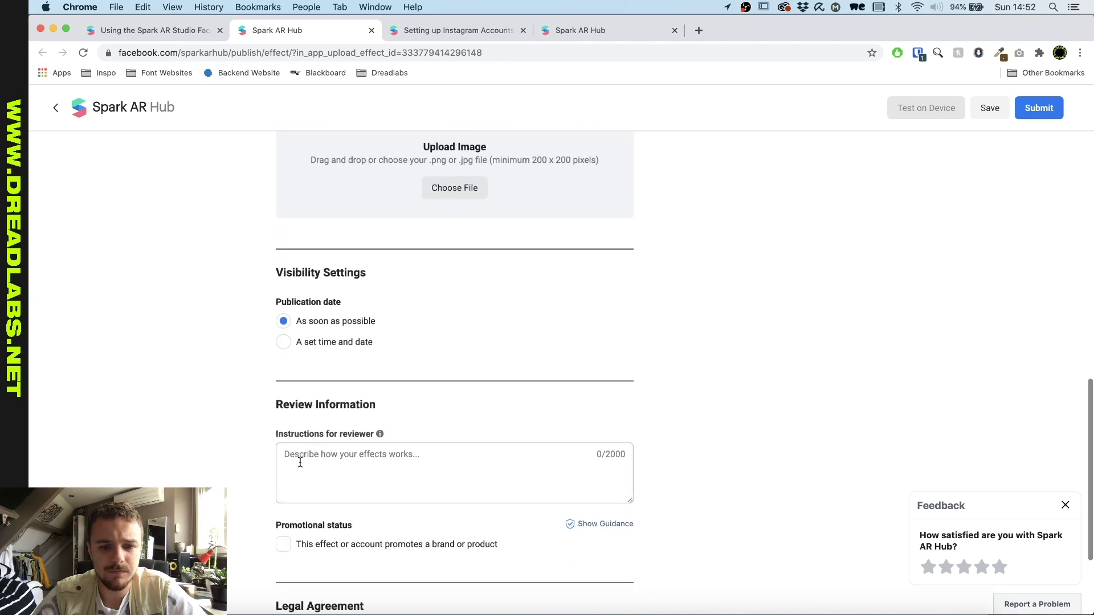
scroll(300, 462, "up", 15)
scroll(613, 310, "up", 4)
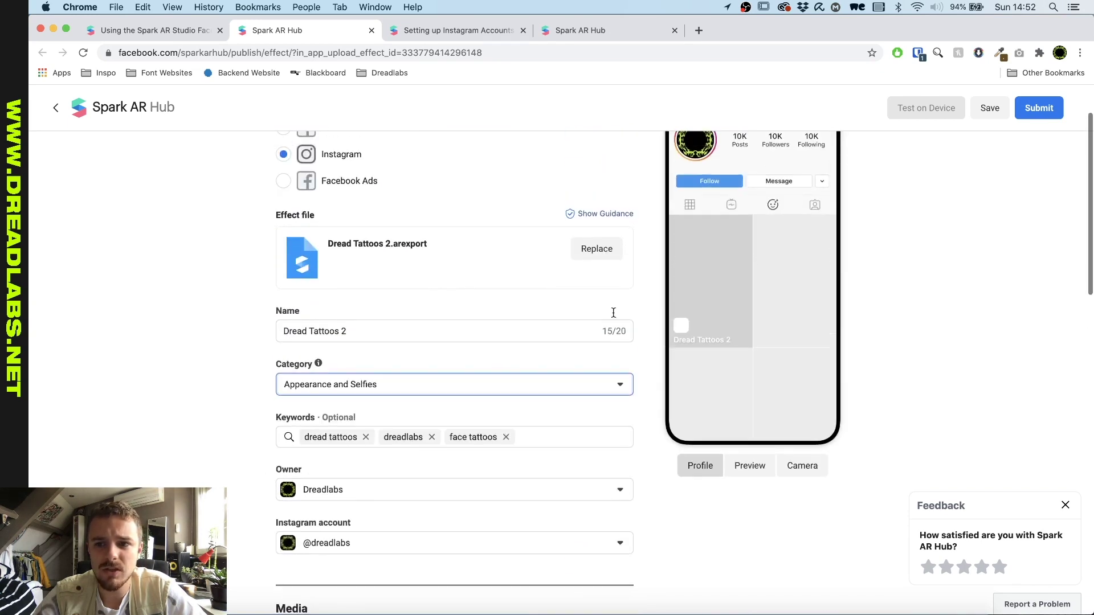
left_click(989, 108)
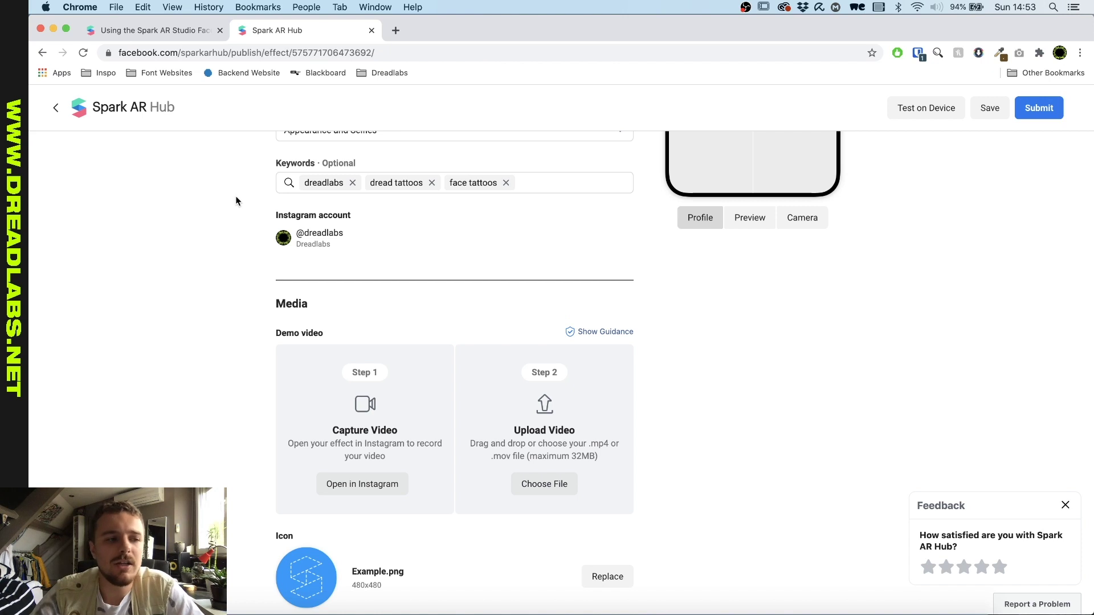
Step: Open the Test on Device options and copy the Instagram test link for the effect
scroll(224, 357, "down", 3)
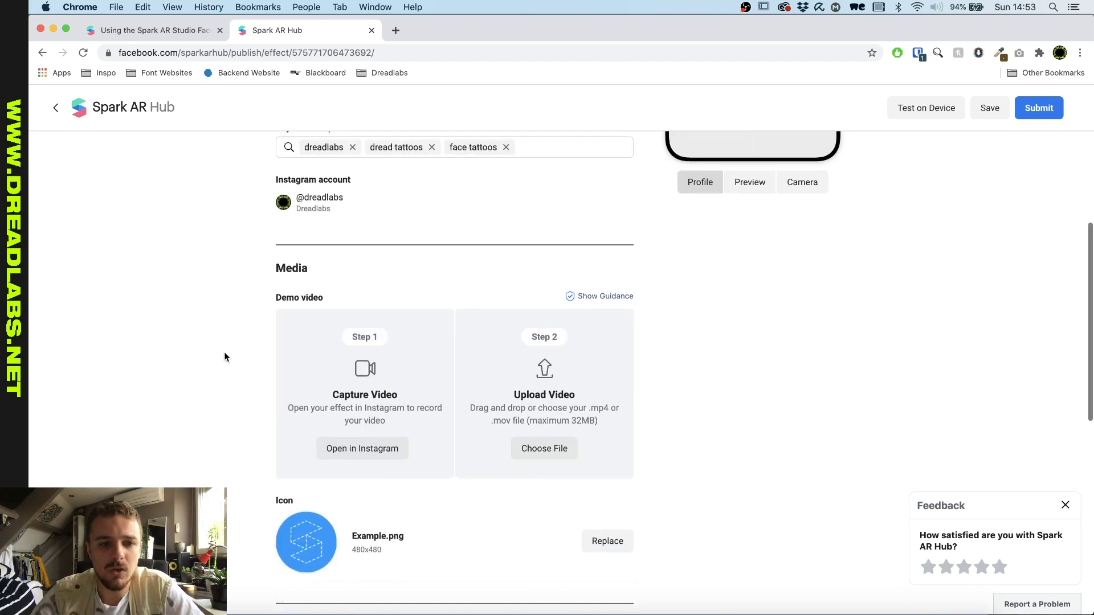
left_click(366, 382)
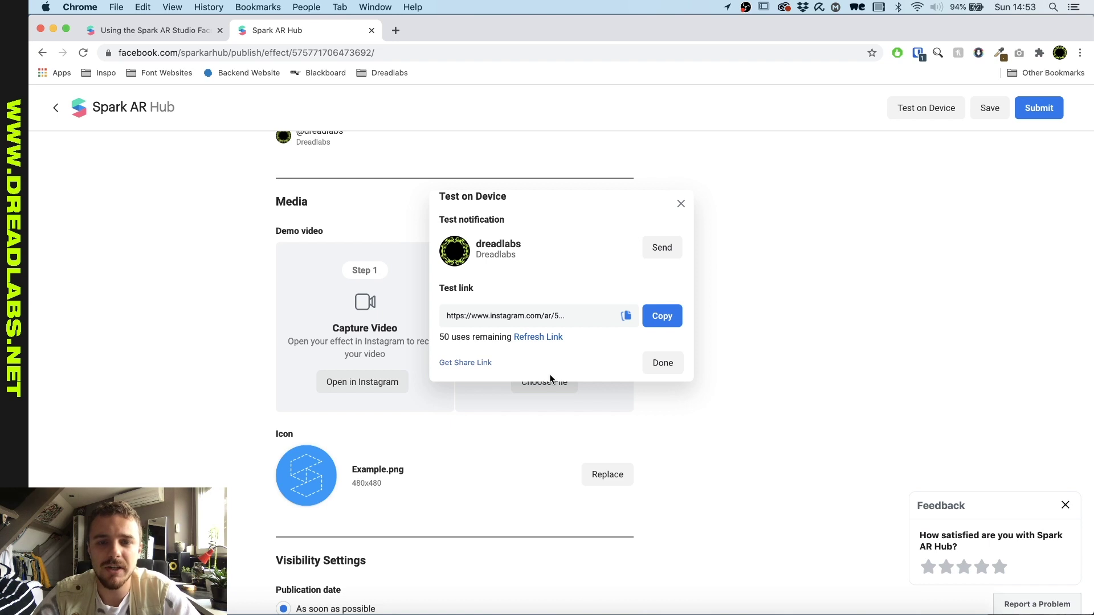
left_click(662, 315)
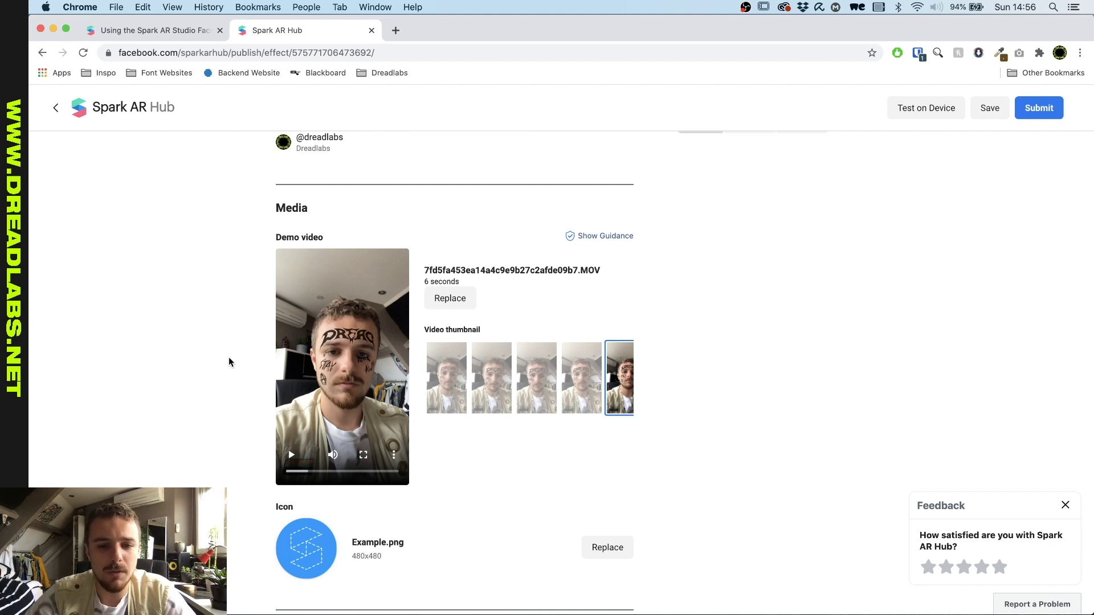
Step: Open the Learning Center guide 'Icons and Names for Facebook and Instagram Effects'
scroll(228, 358, "down", 5)
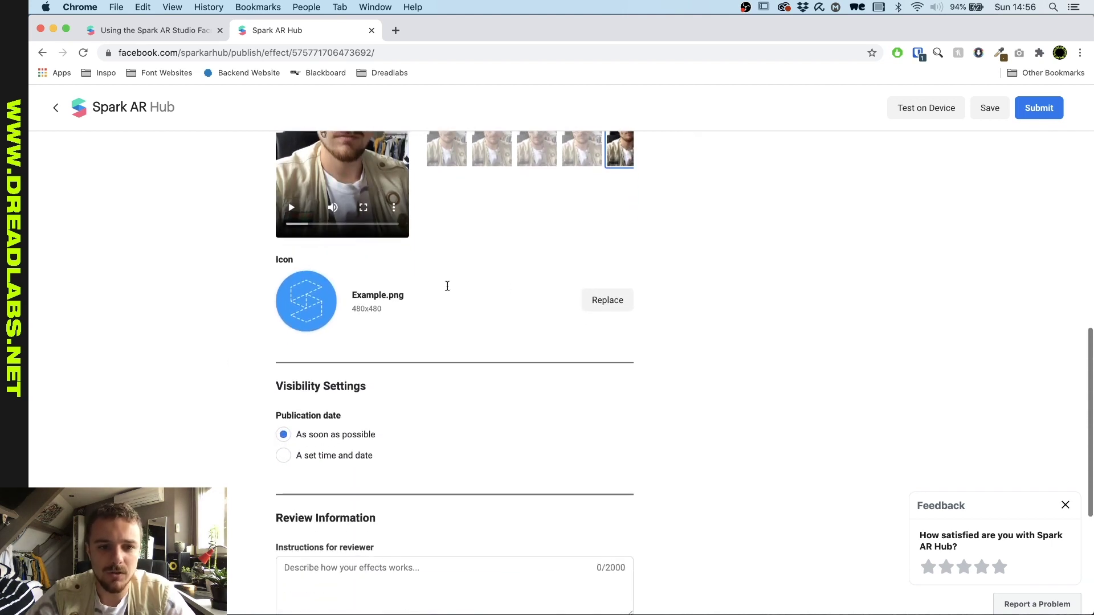
left_click(284, 261)
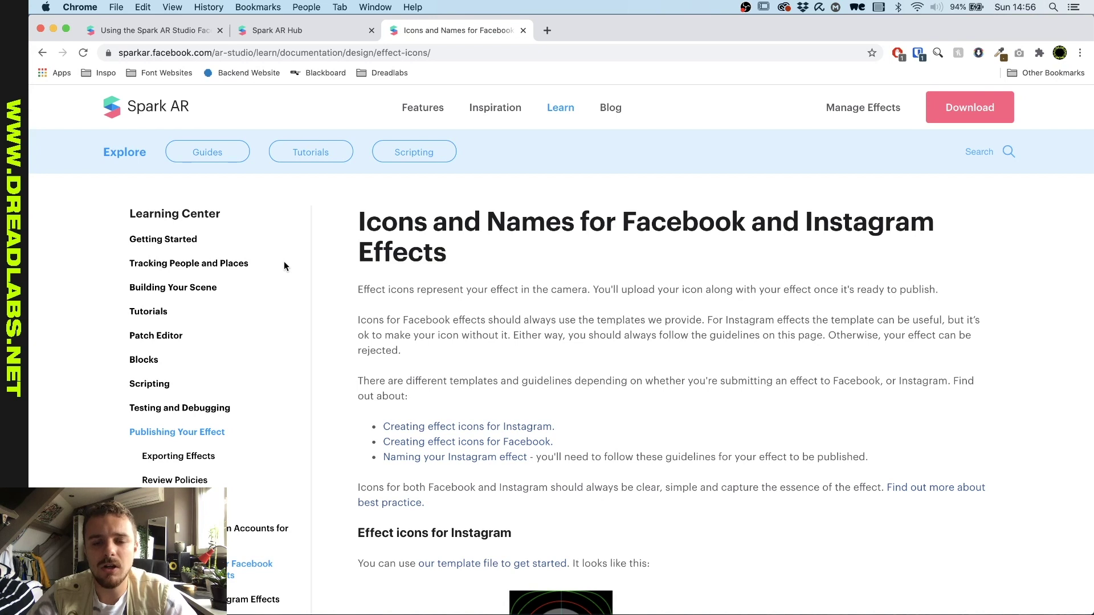
Step: Scroll through the Icons and Names guide to review the Instagram face icon template rules
scroll(317, 288, "down", 5)
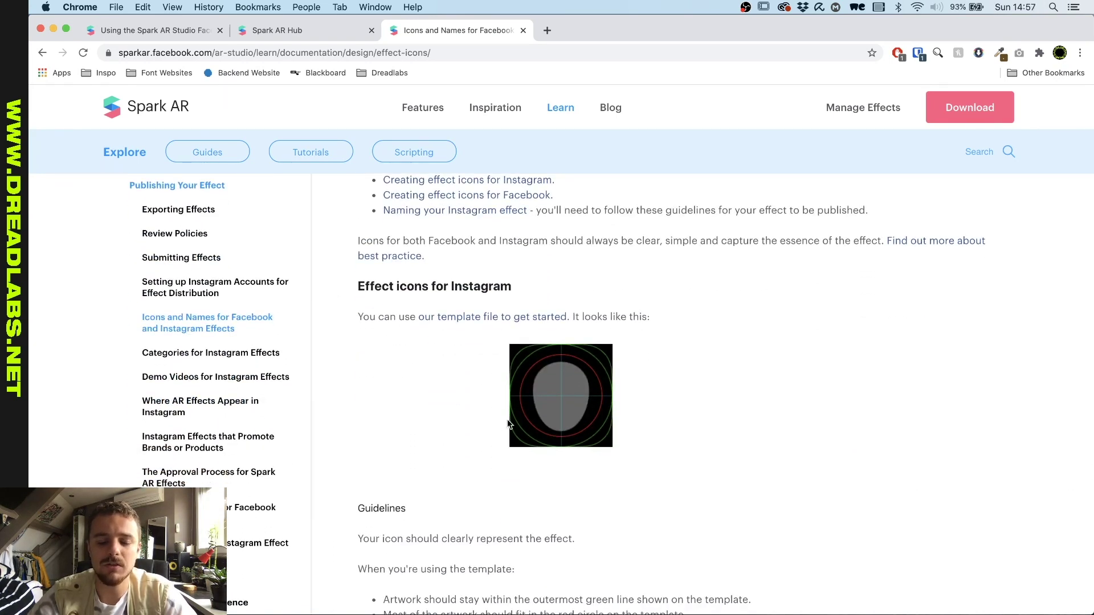
scroll(509, 425, "up", 3)
scroll(509, 425, "down", 3)
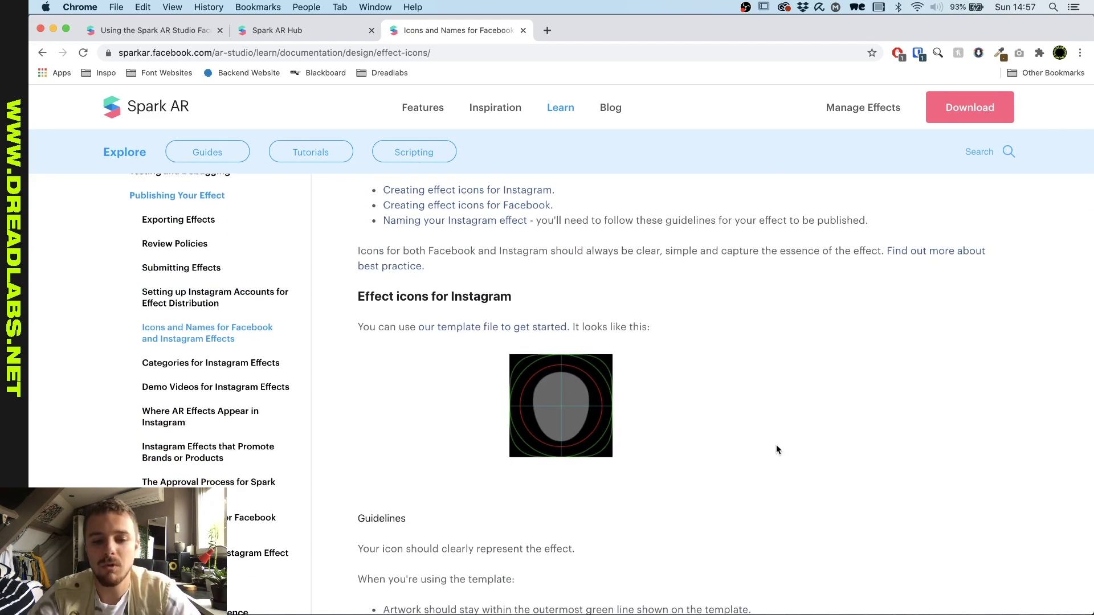
scroll(776, 446, "down", 5)
scroll(777, 447, "down", 5)
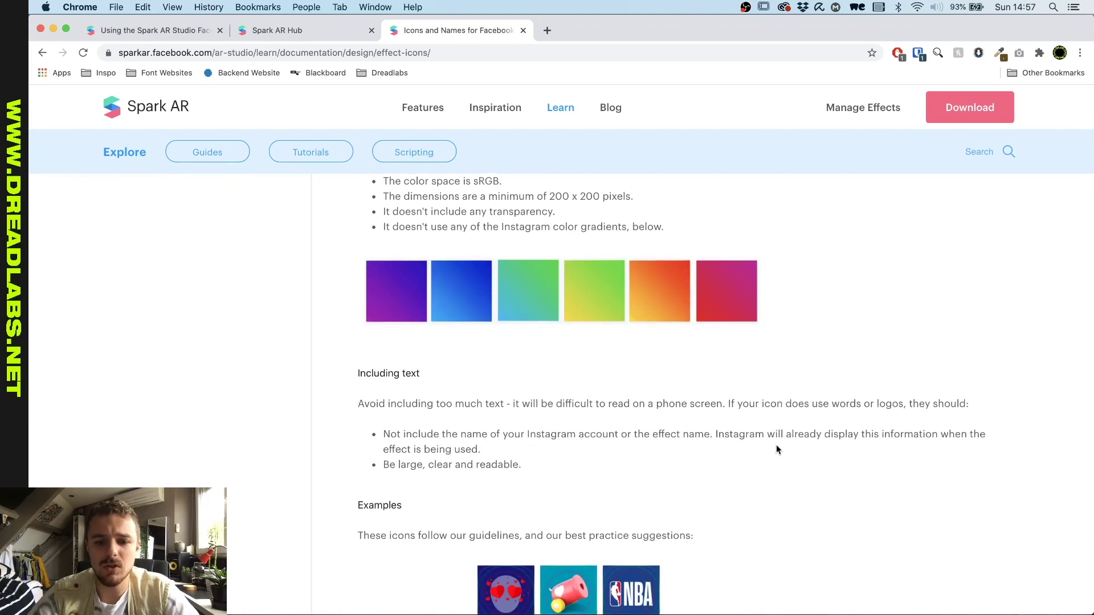
scroll(776, 450, "down", 8)
scroll(776, 450, "up", 10)
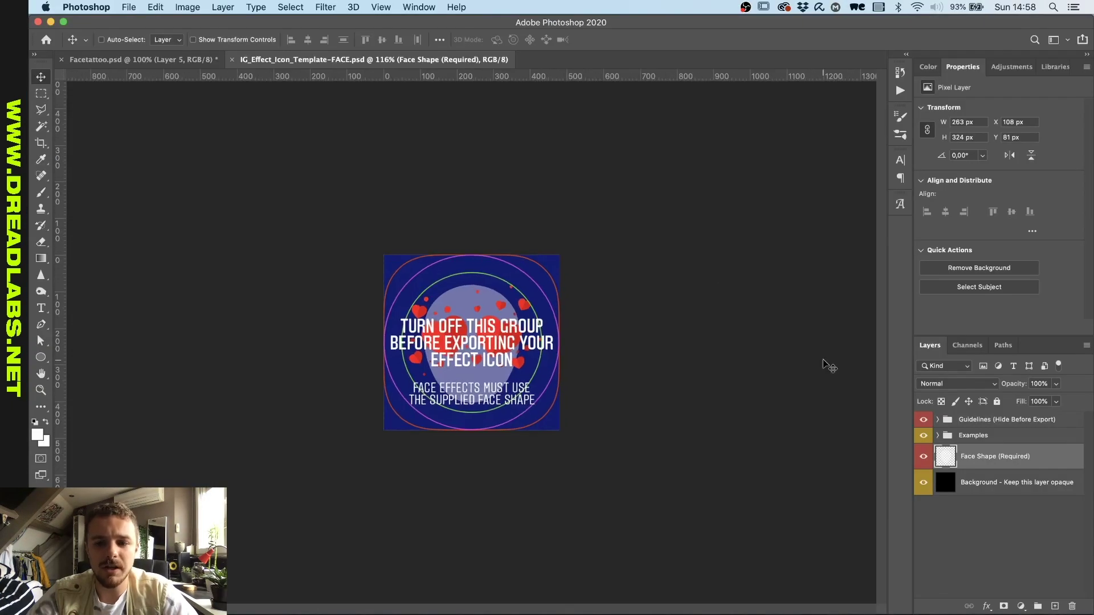
Step: Hide the Guidelines group in the face icon template
scroll(829, 366, "up", 1, "alt")
scroll(747, 387, "up", 1, "alt")
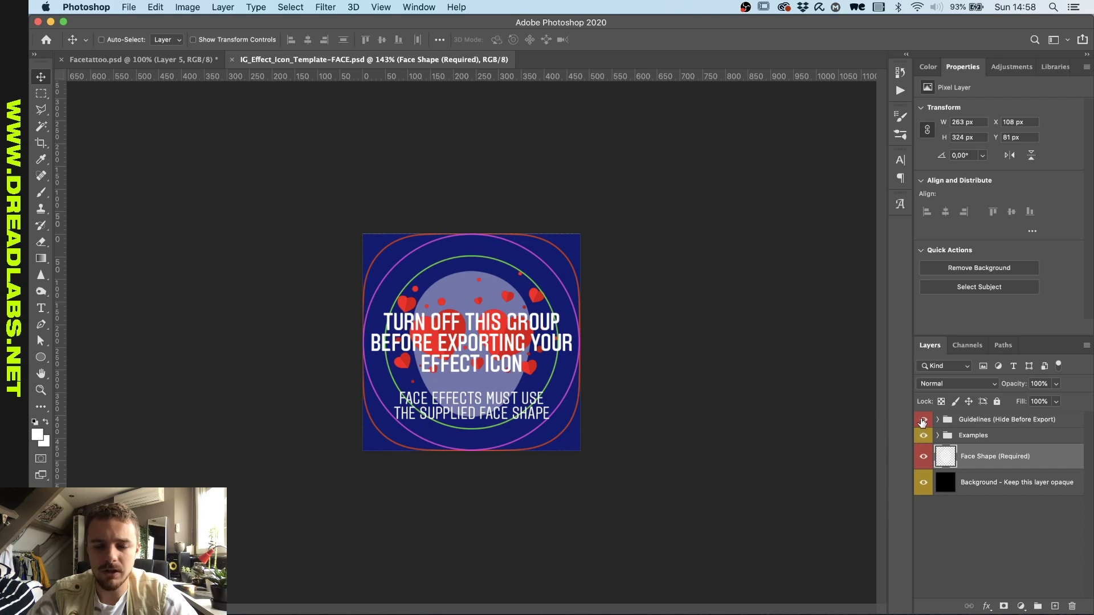
left_click(923, 420)
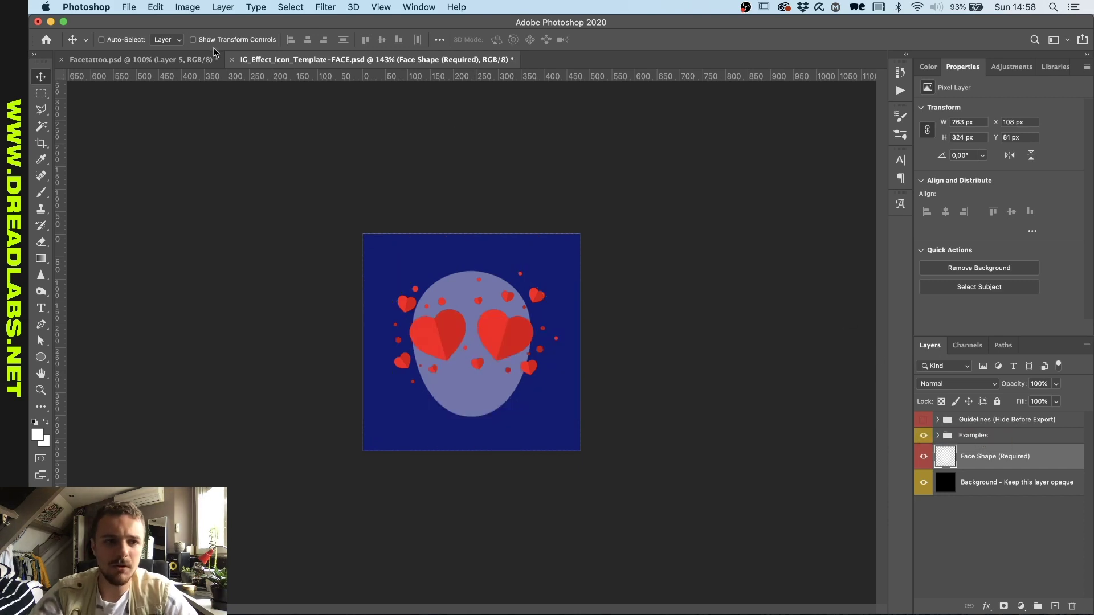
Step: Group the Facetattoo tattoo layers into Group 1 and duplicate it into the icon template
left_click(164, 59)
left_click(1014, 460, "shift")
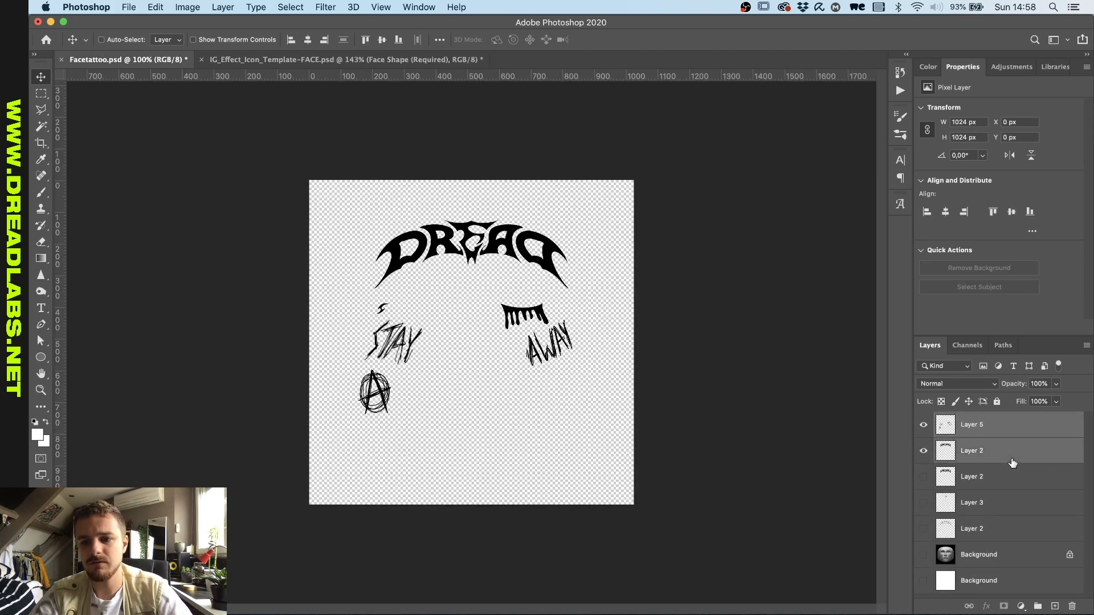
key("ctrl+g")
right_click(996, 418)
left_click(923, 188)
left_click(549, 298)
left_click(550, 313)
left_click(679, 254)
Step: Scale the copied tattoos to about 42.6%, raise Group 1, and delete the Examples group
key("ctrl+t")
left_click_drag(570, 567, 528, 370)
key("Return")
key("ctrl+bracketright")
left_click(970, 455)
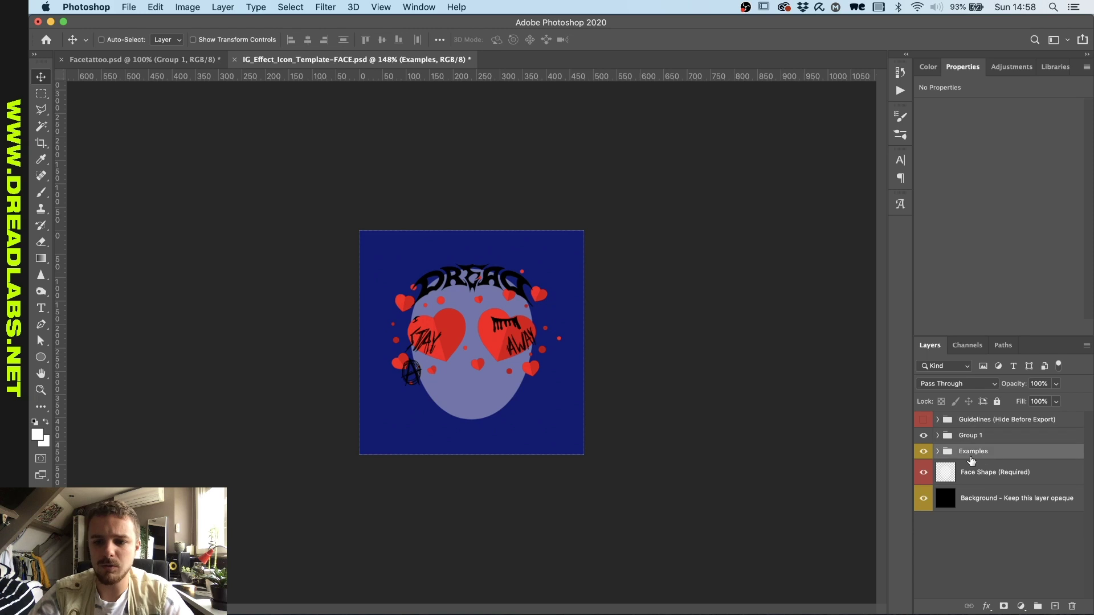
key("Delete")
Step: Try resizing the face shape, then cancel the transform
key("ctrl+t")
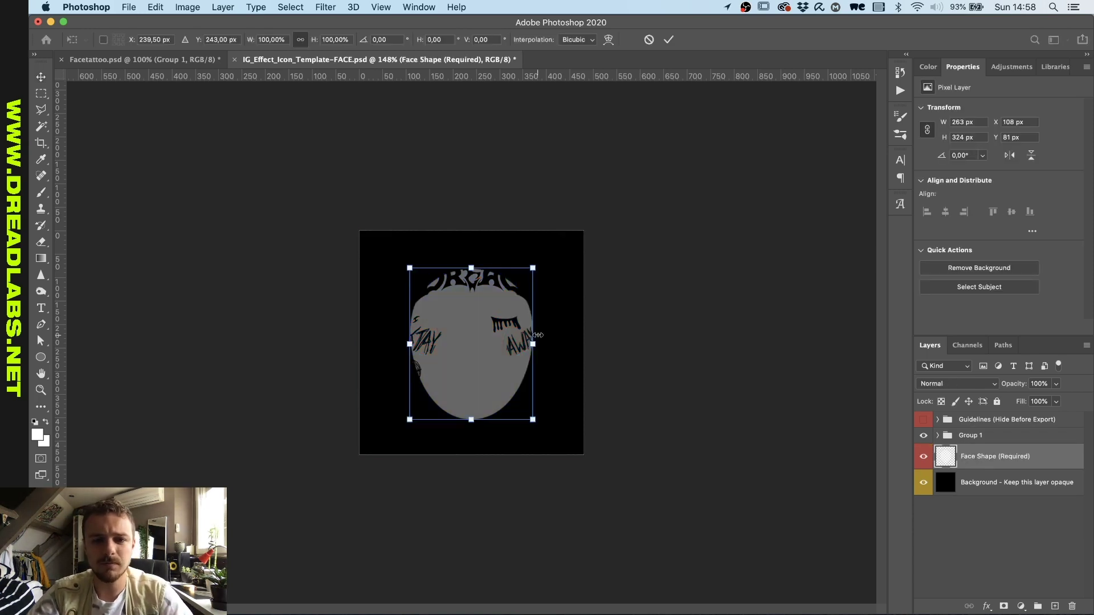
mouse_move(533, 344)
left_mouse_down()
mouse_move(512, 344)
mouse_move(533, 344)
left_mouse_up()
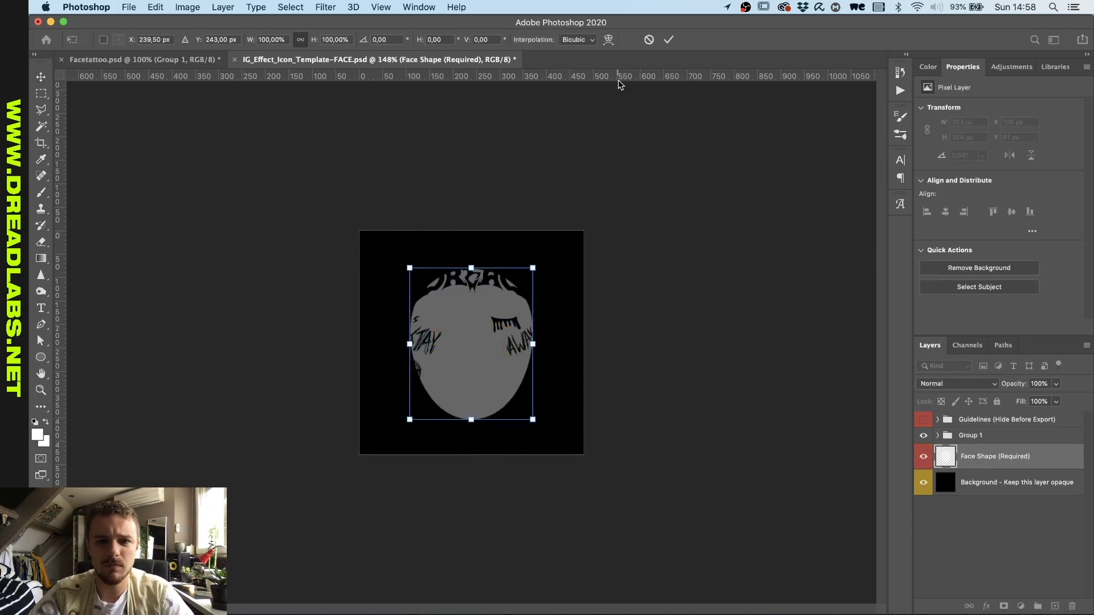
left_click(649, 40)
Step: Scale Group 1 to about 81% and nudge it to sit neatly on the face shape
left_click(975, 436)
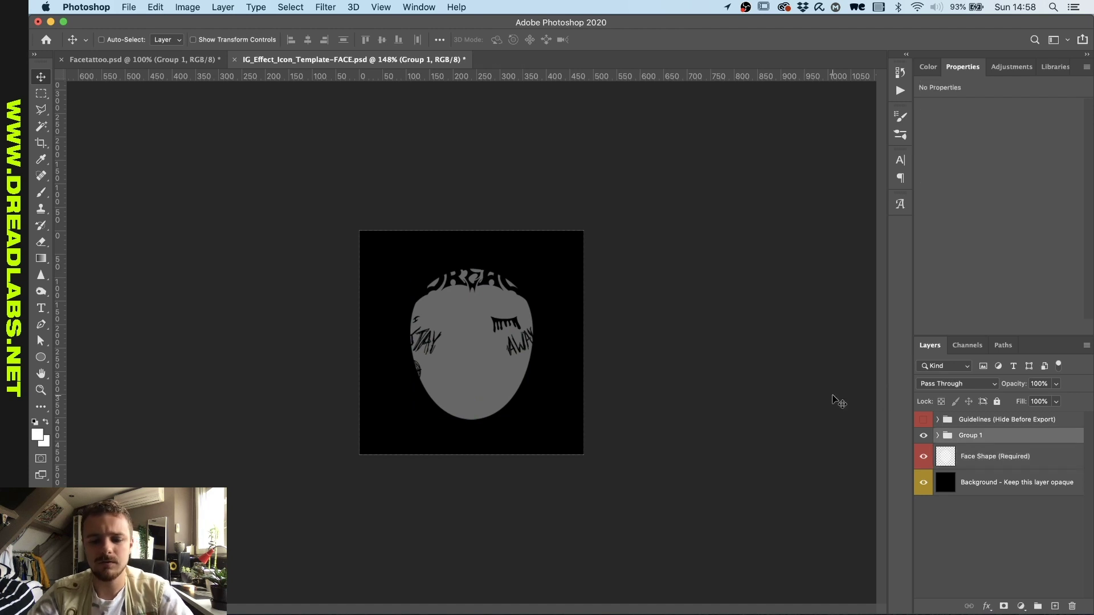
key("ctrl+t")
left_click_drag(539, 327, 525, 328)
key("Left")
key("Left")
key("Left")
key("Left")
key("Left")
key("Left")
key("Left")
key("Left")
key("Down")
key("Down")
key("Down")
key("Down")
key("Down")
key("Down")
key("Down")
key("Down")
key("Down")
key("Down")
key("Down")
key("Down")
key("Down")
key("Down")
key("Down")
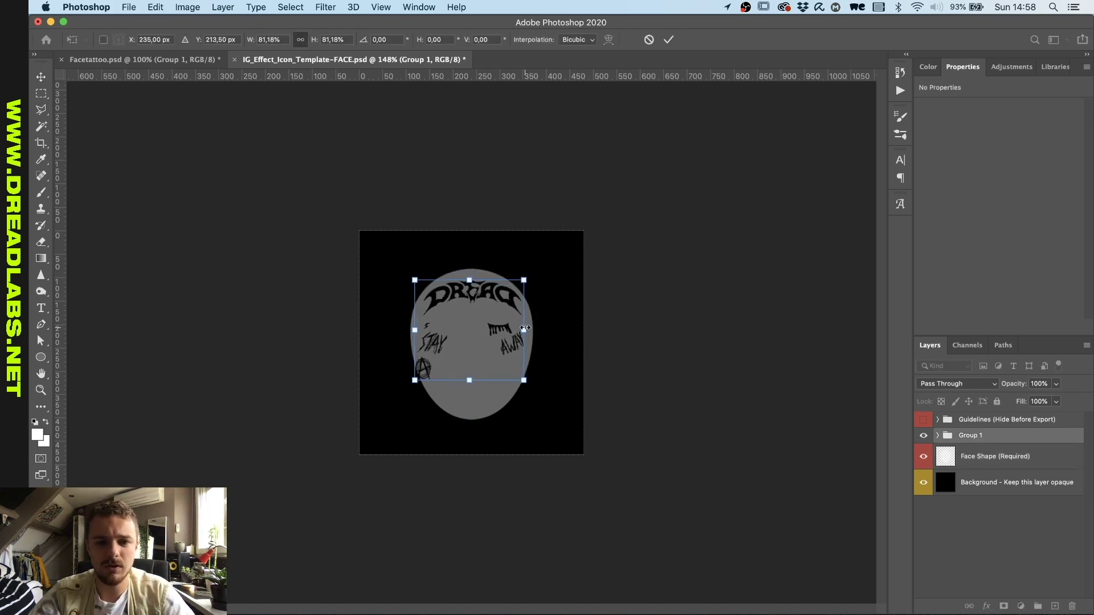
key("Down")
key("Down")
key("Down")
key("Down")
key("Down")
key("Down")
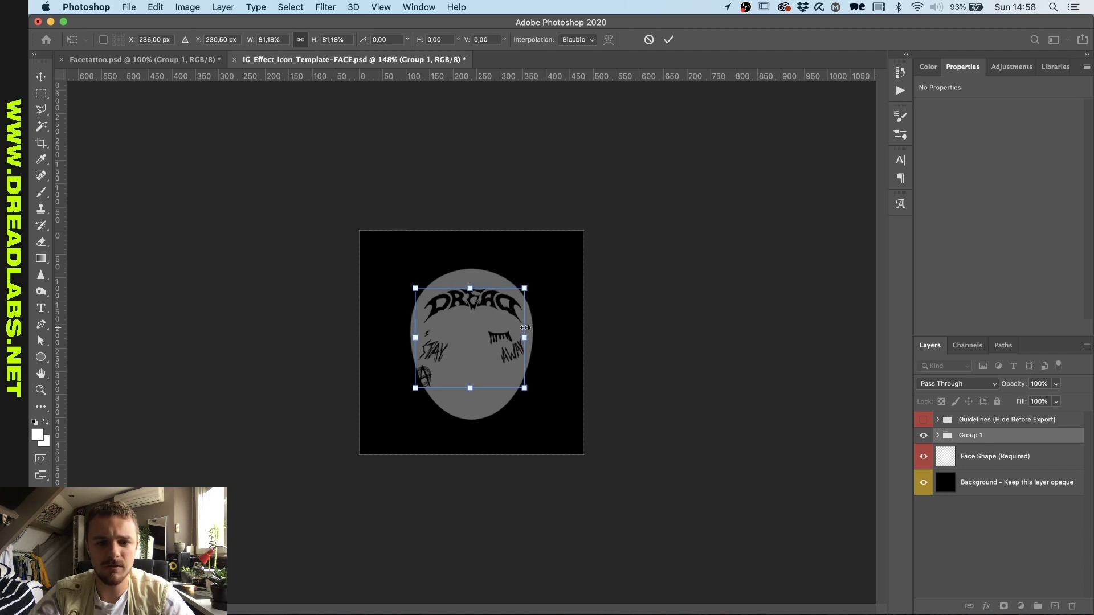
key("Right")
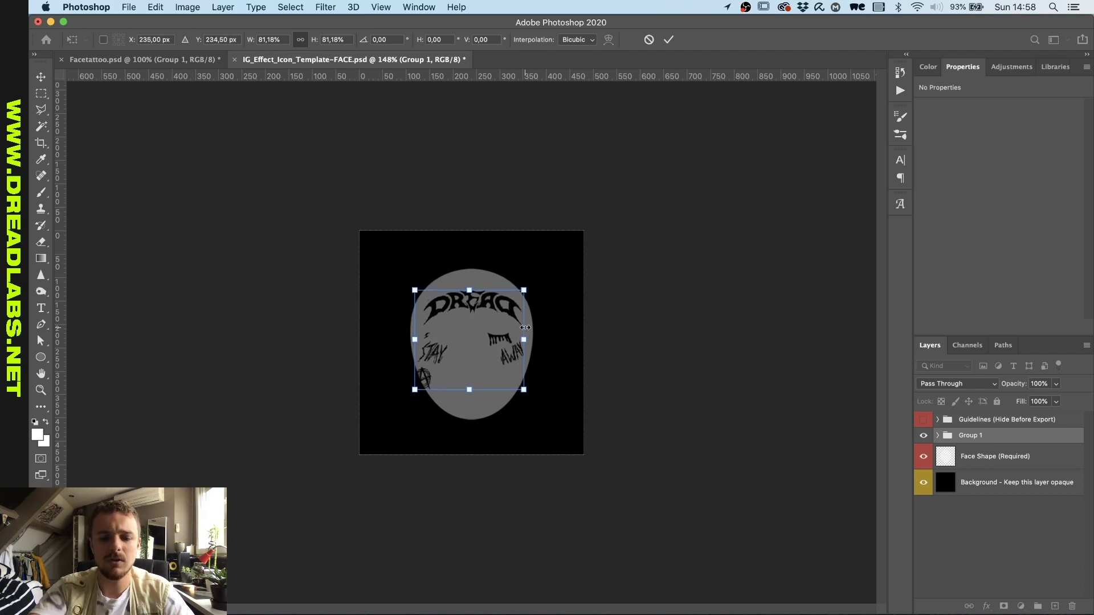
key("Return")
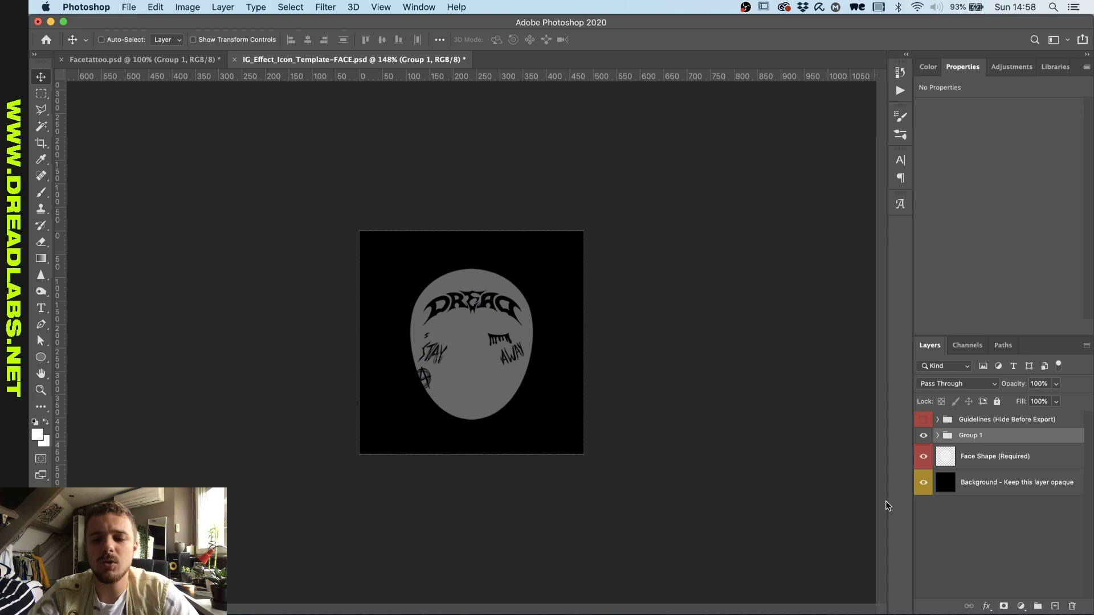
left_click(1010, 480)
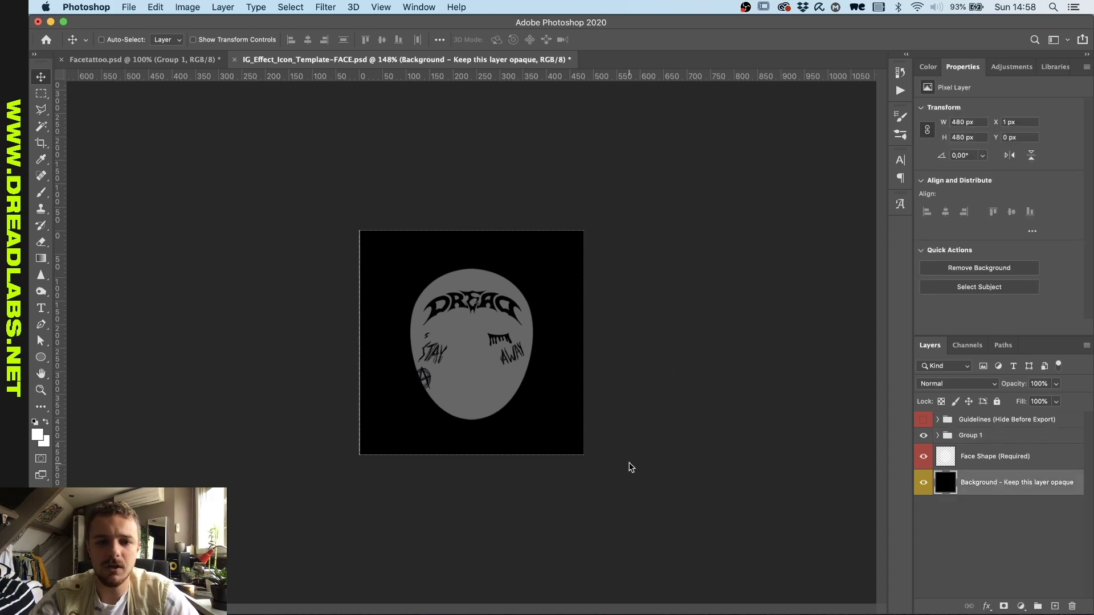
Step: Add a Gradient Fill layer above the Background running from lime green to purple
left_click(980, 435)
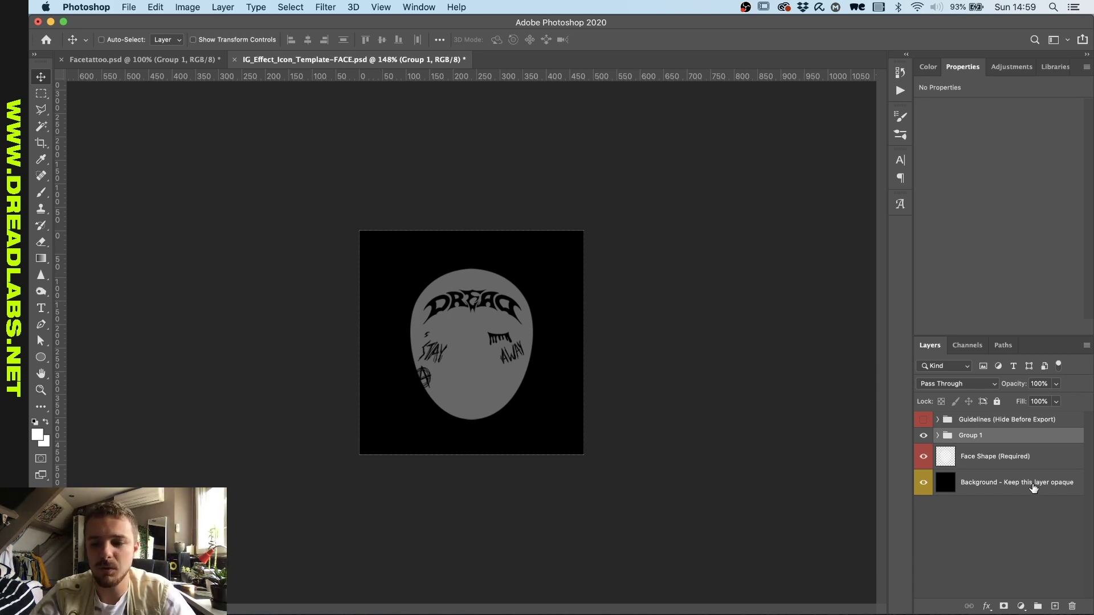
left_click(1033, 485)
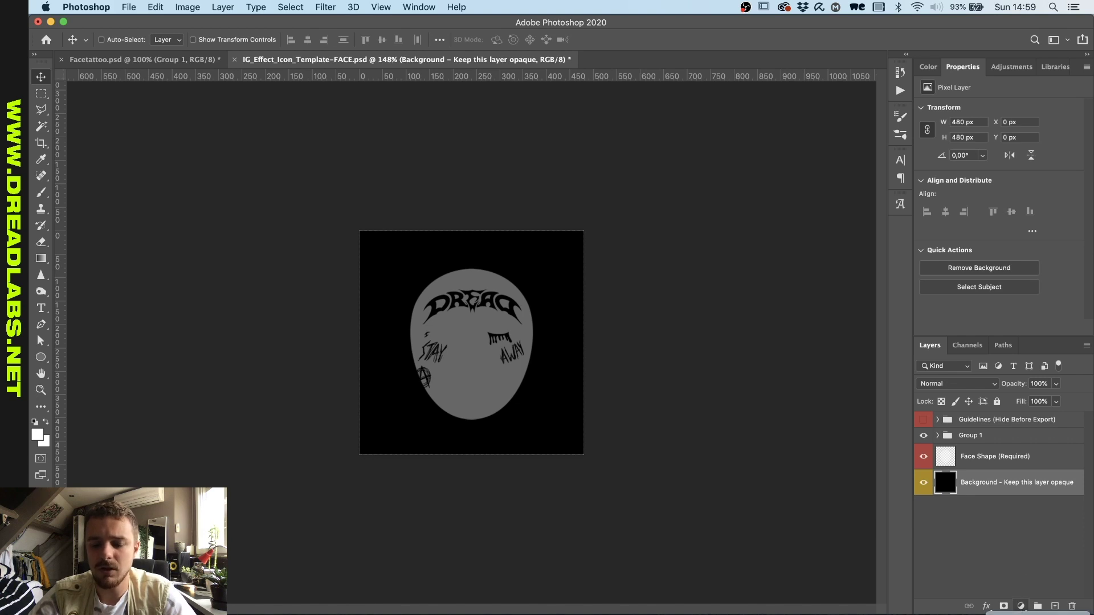
left_click(808, 240)
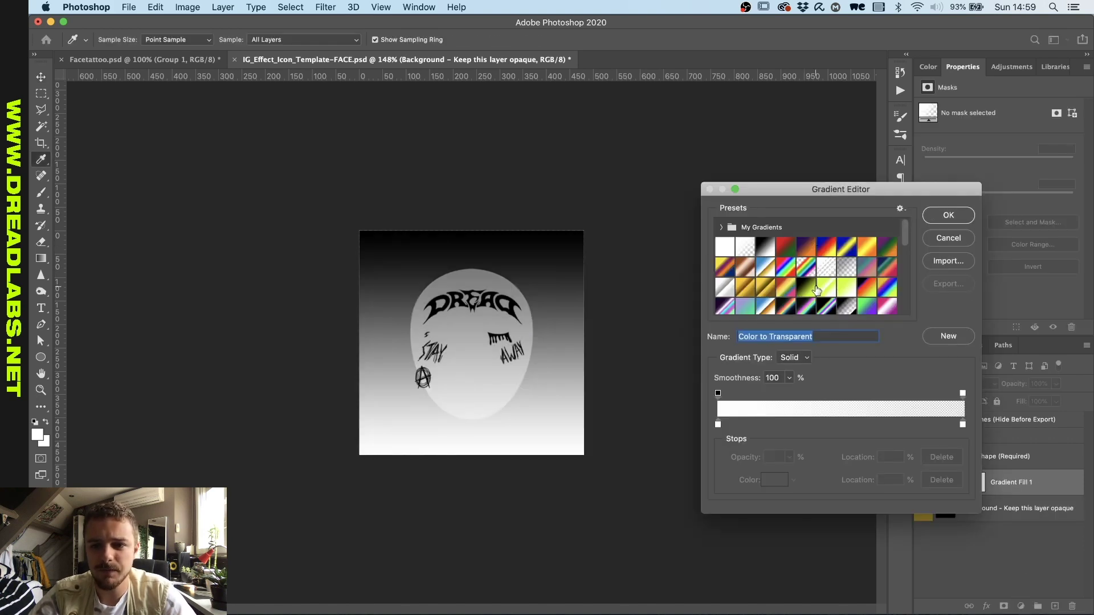
left_click(817, 291)
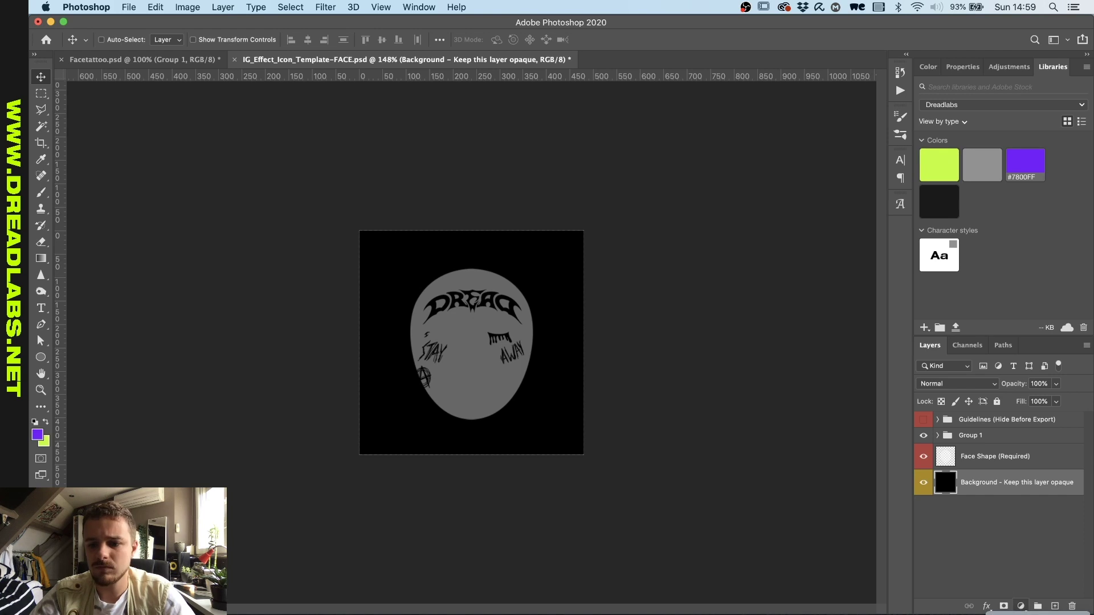
key("Return")
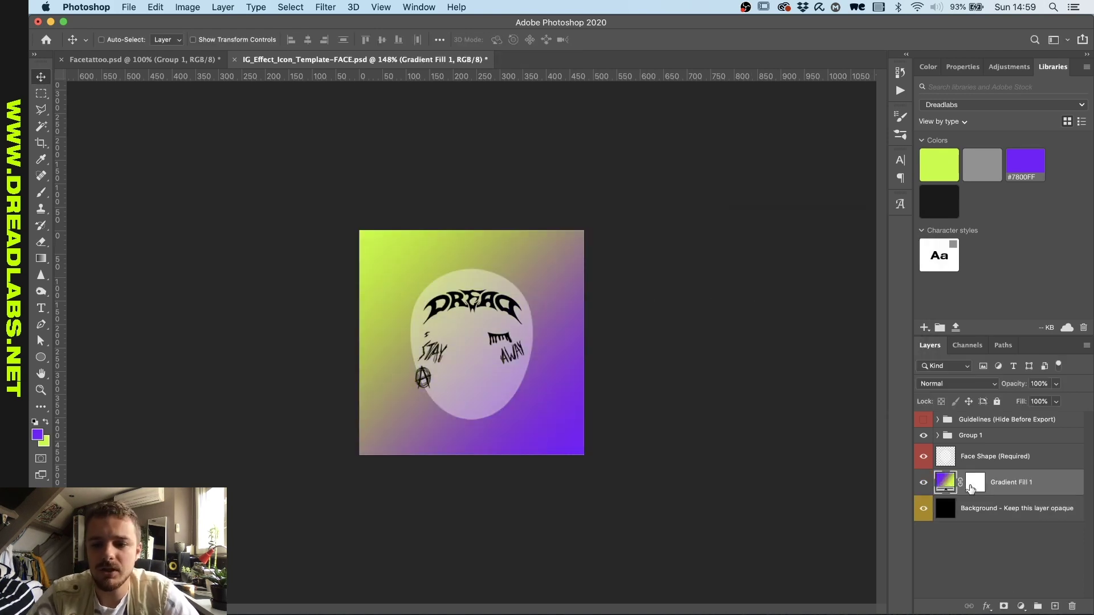
left_click(992, 461)
left_click(987, 437)
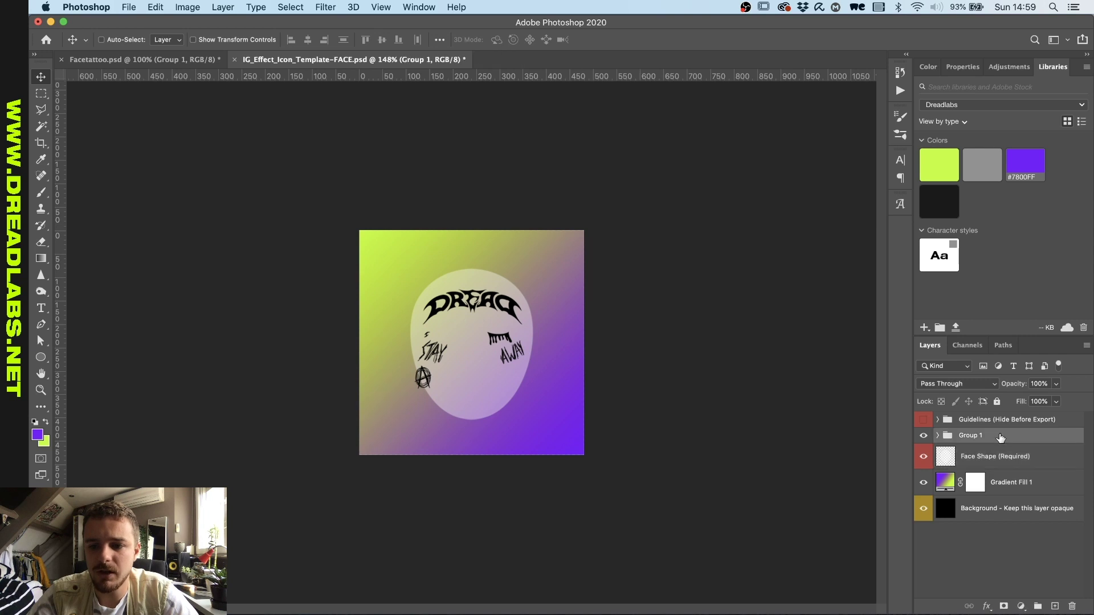
Step: Merge Group 1 into a single layer and zoom in on the face artwork
right_click(992, 437)
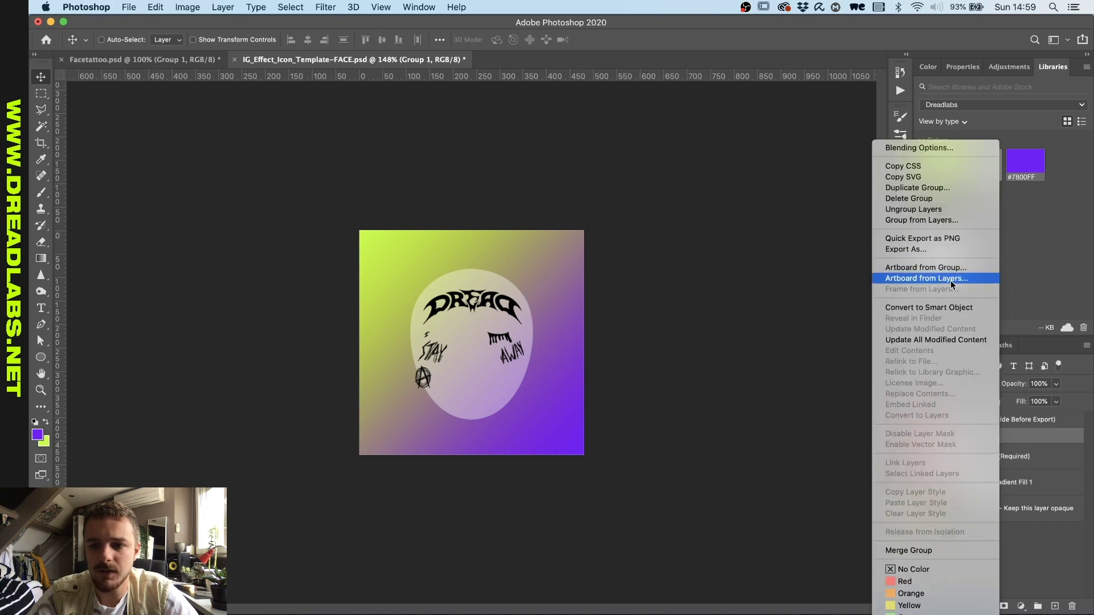
left_click(932, 550)
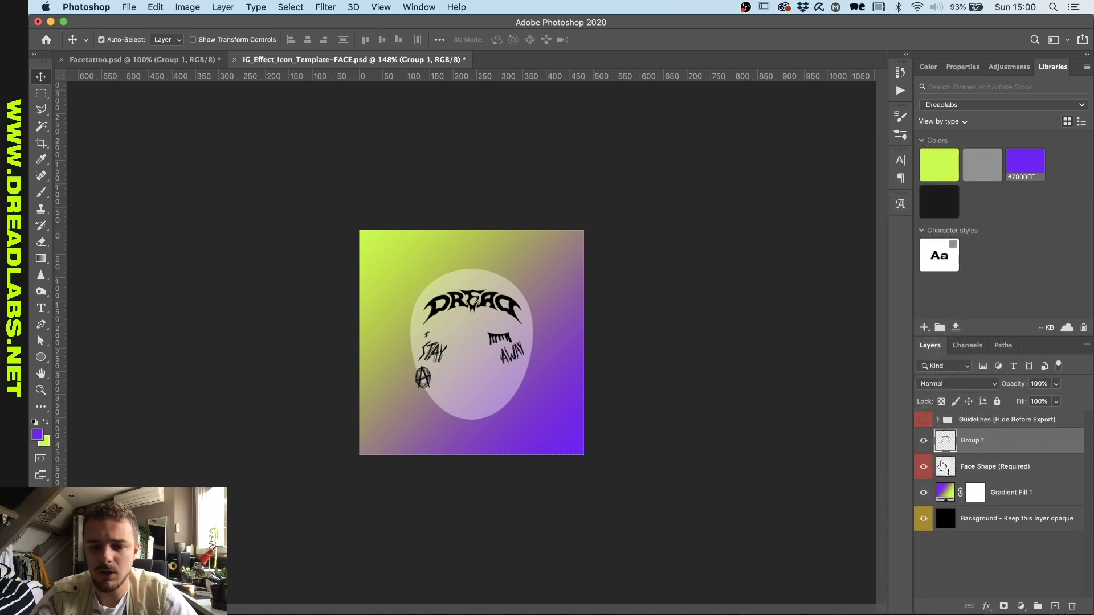
left_click(991, 472)
left_click(995, 446)
left_click_drag(996, 446, 944, 470)
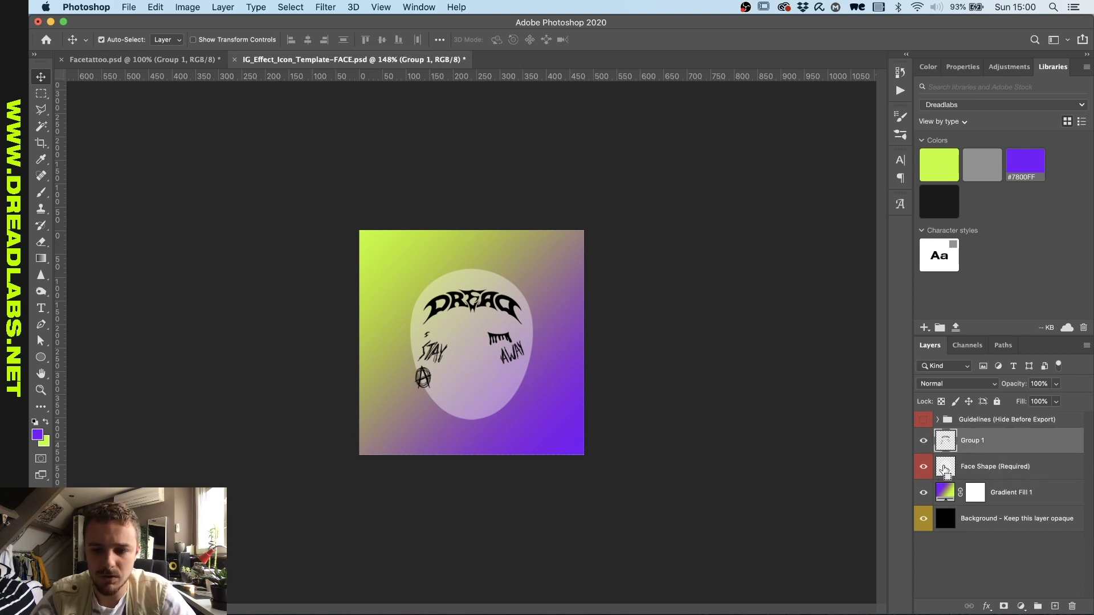
key("super+plus")
Step: Draw a closed Pen path around the anarchy-symbol tattoo overhanging the face's left edge
key("p")
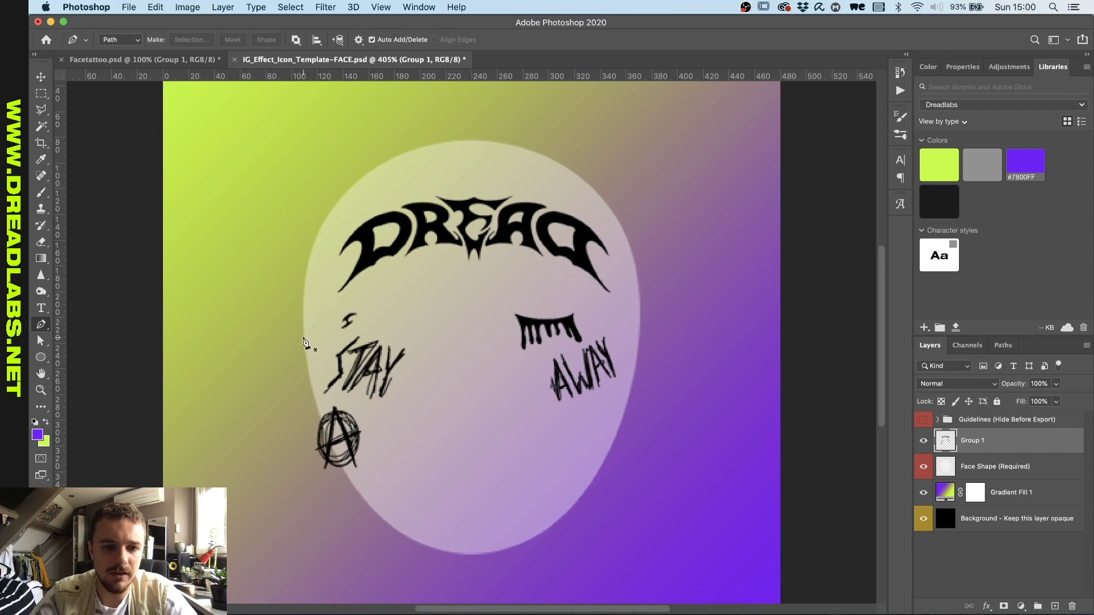
left_click_drag(302, 329, 305, 369)
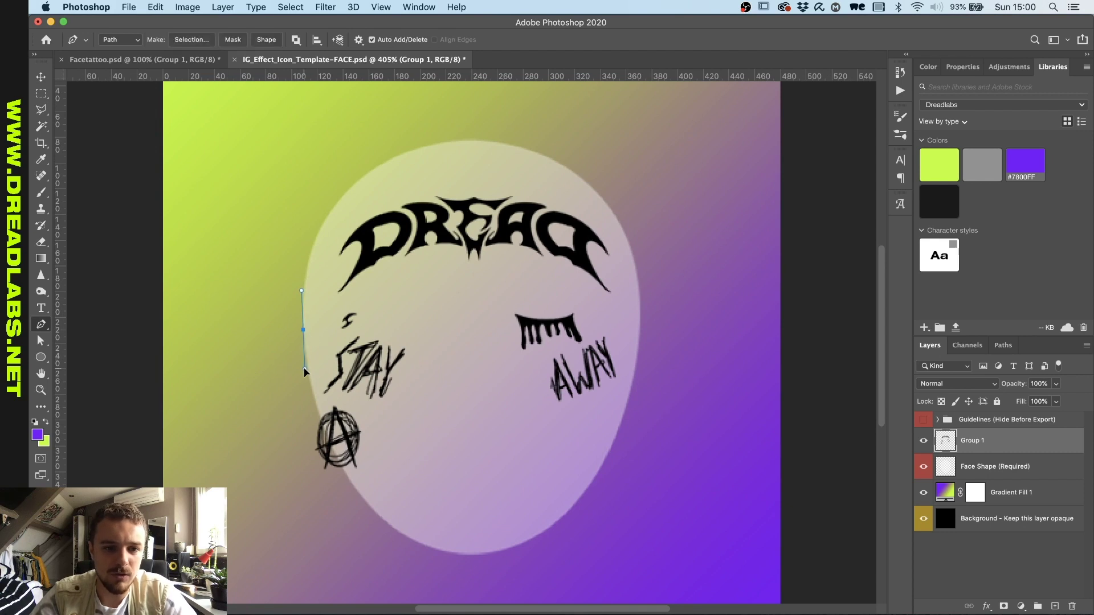
left_click(379, 516)
left_click_drag(379, 516, 317, 559)
left_click(254, 512)
left_click(277, 330)
left_click_drag(303, 330, 313, 342)
Step: Turn the path into a selection and remove the overhanging tattoo pixels
right_click(380, 319)
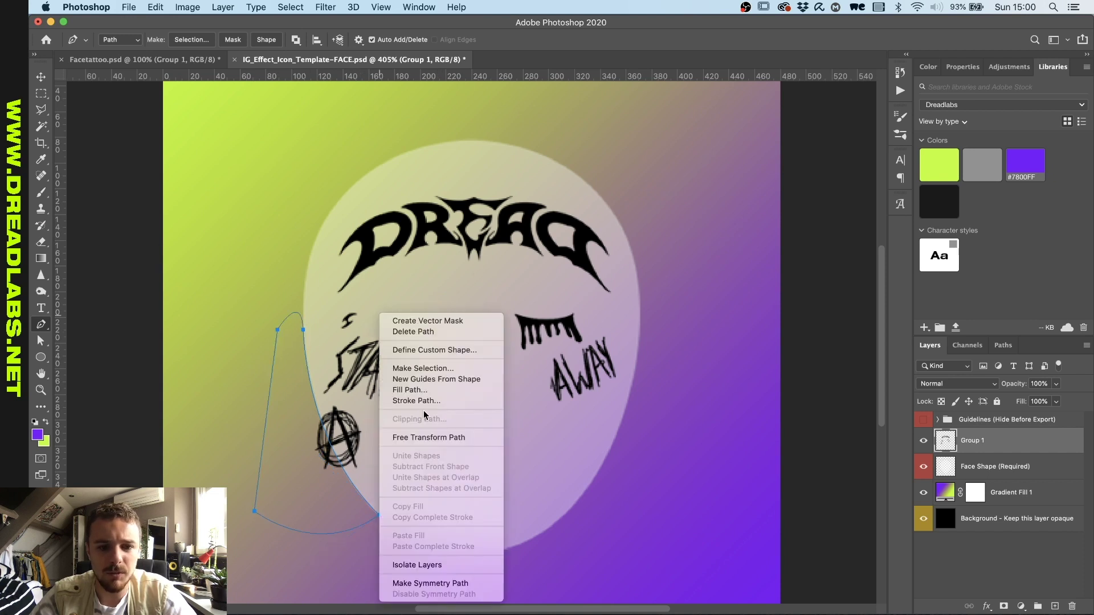
left_click(422, 368)
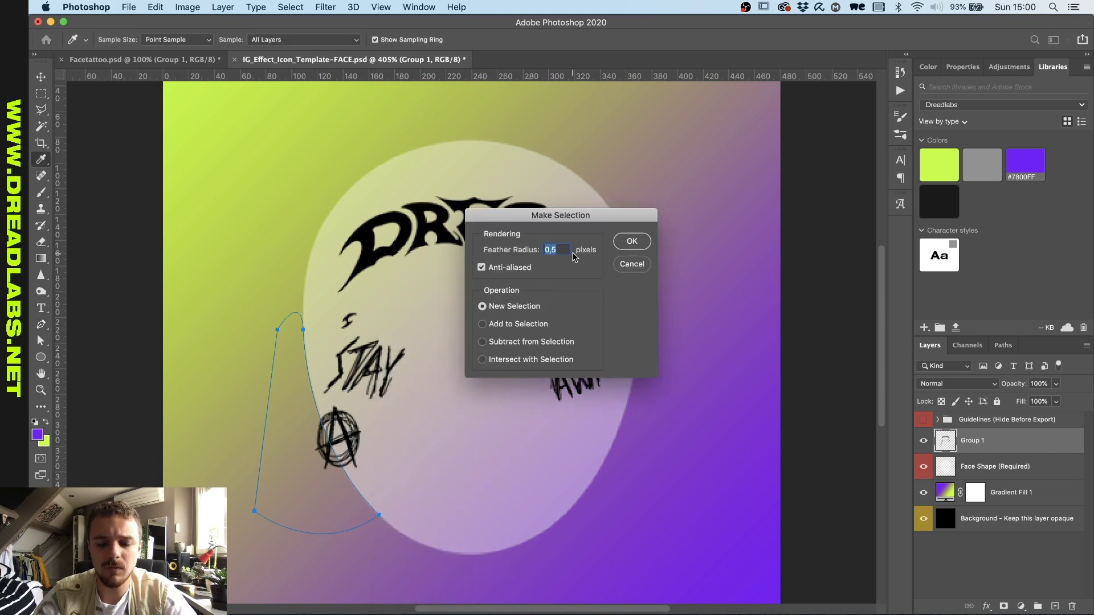
left_click(632, 241)
key("super+d")
scroll(478, 342, "down", 2, "alt")
scroll(477, 341, "down", 4, "alt")
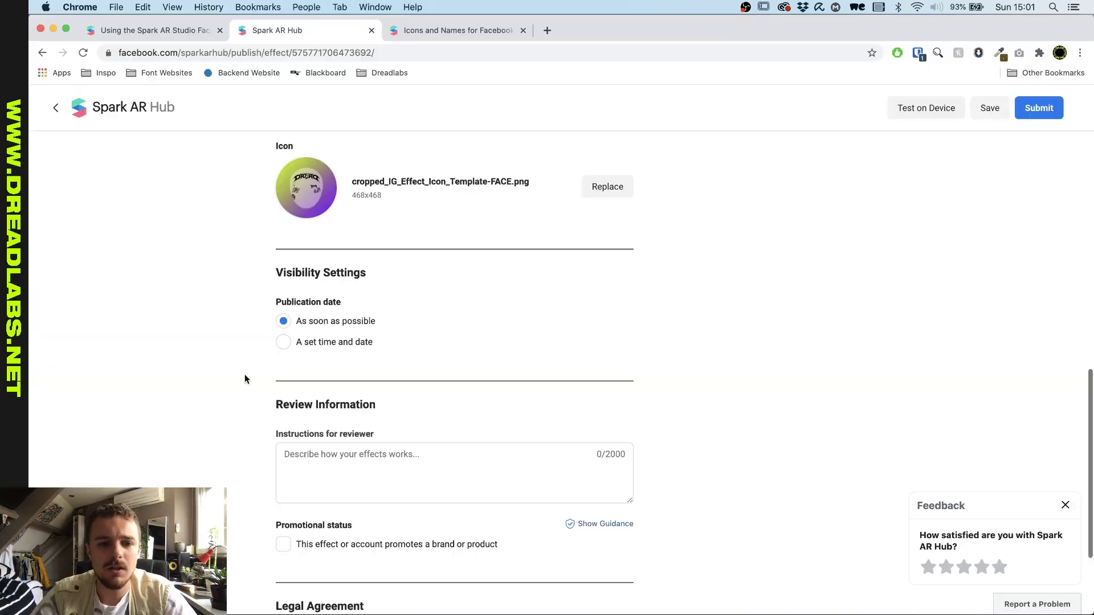
Step: Enter the reviewer note 'Face tattoo's' and tick the brand-or-product promotion checkbox
left_click(315, 455)
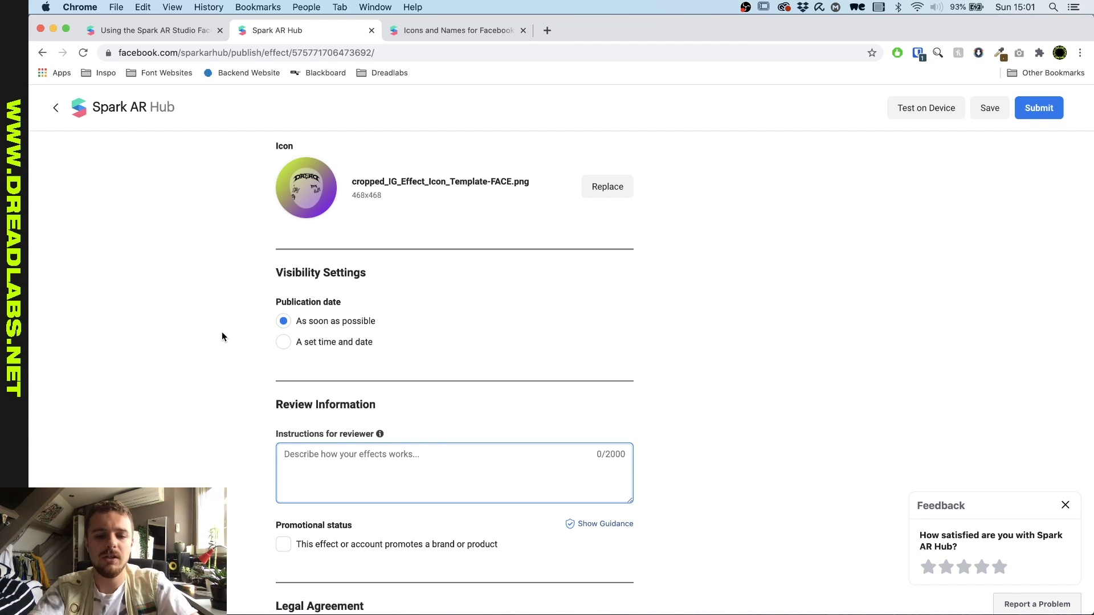
type("Face tattoo's")
scroll(216, 464, "down", 3)
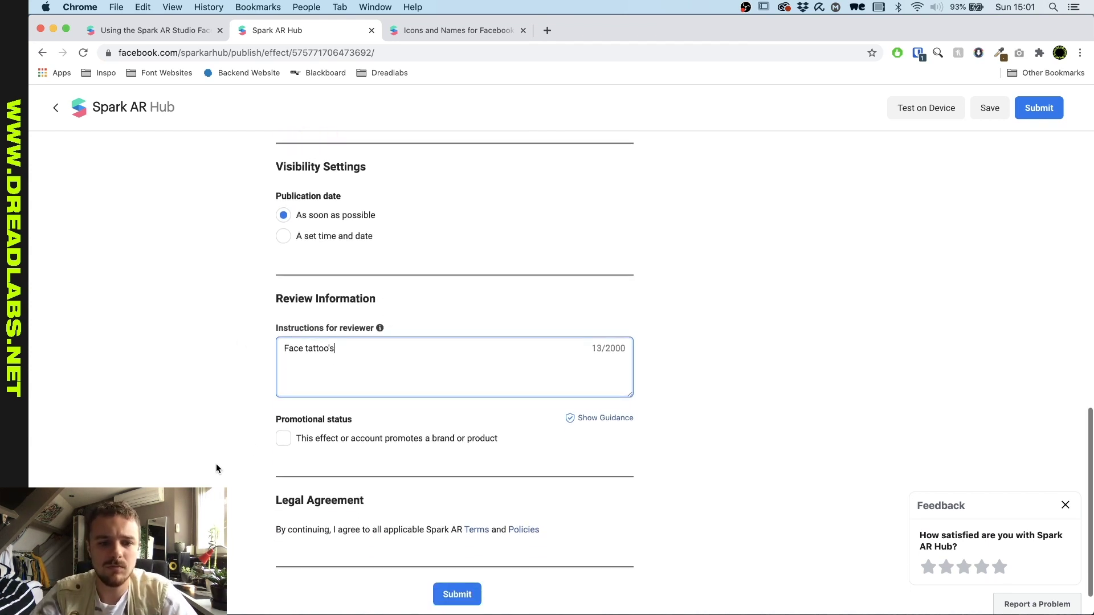
left_click(283, 443)
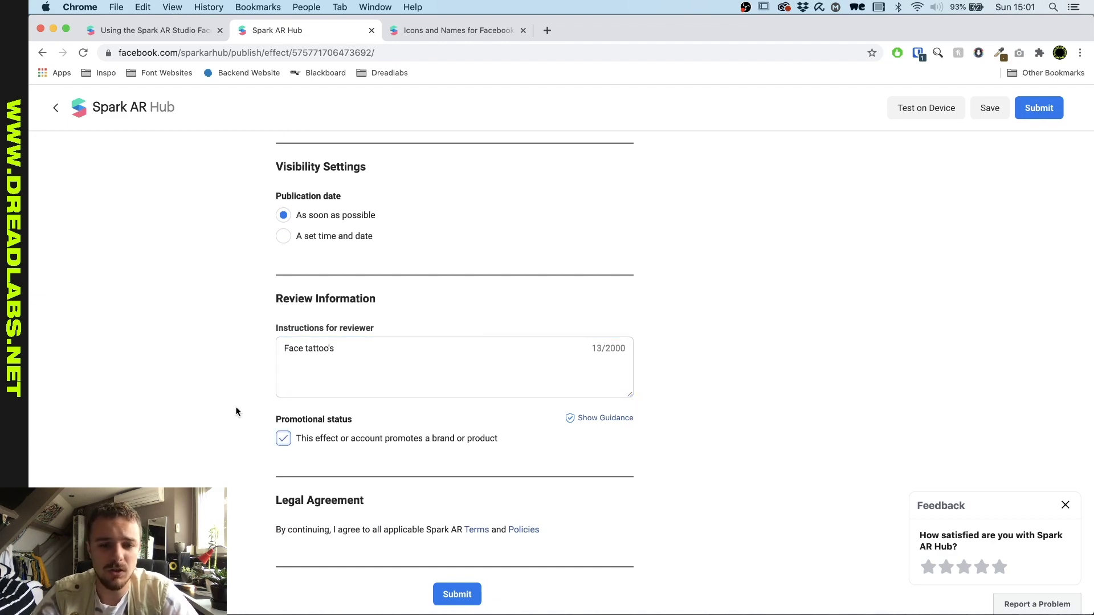
scroll(236, 411, "down", 1)
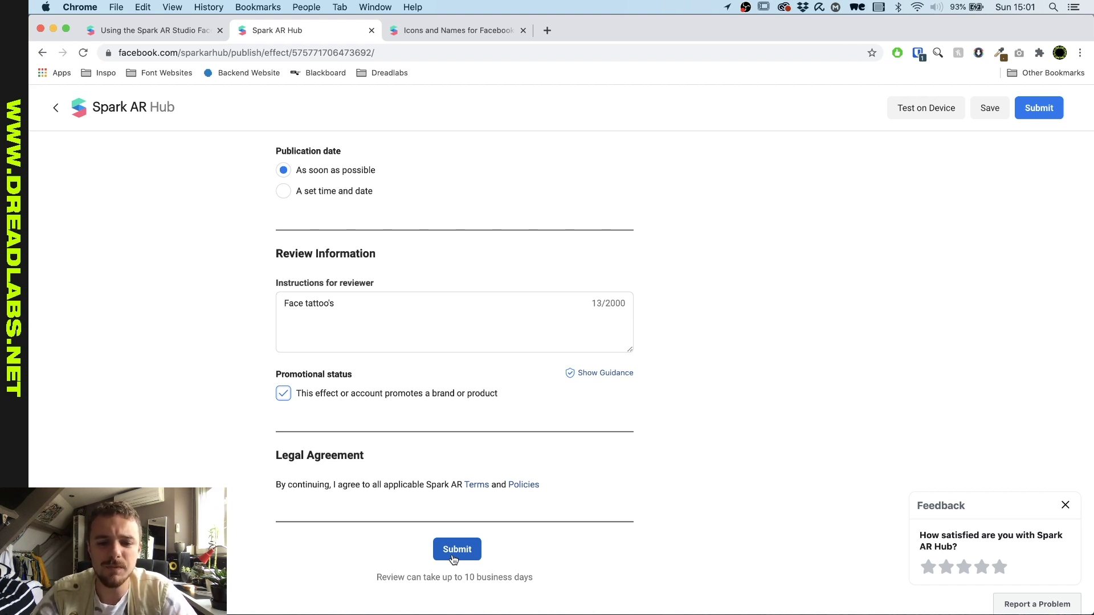
Step: Submit the Dread Tattoos 2 effect for review from the publish page
left_click(453, 555)
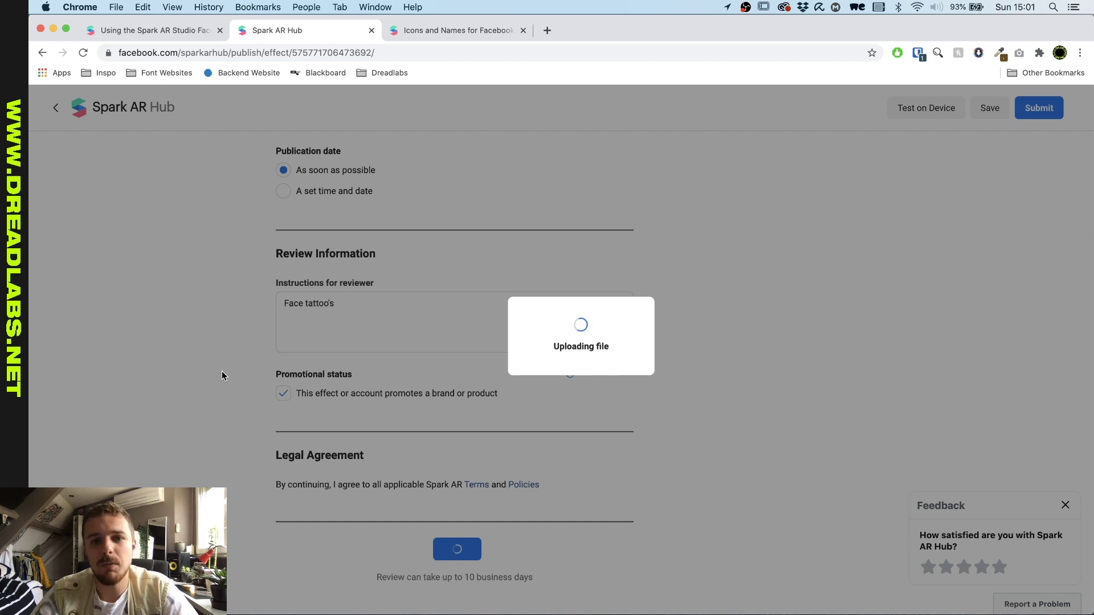